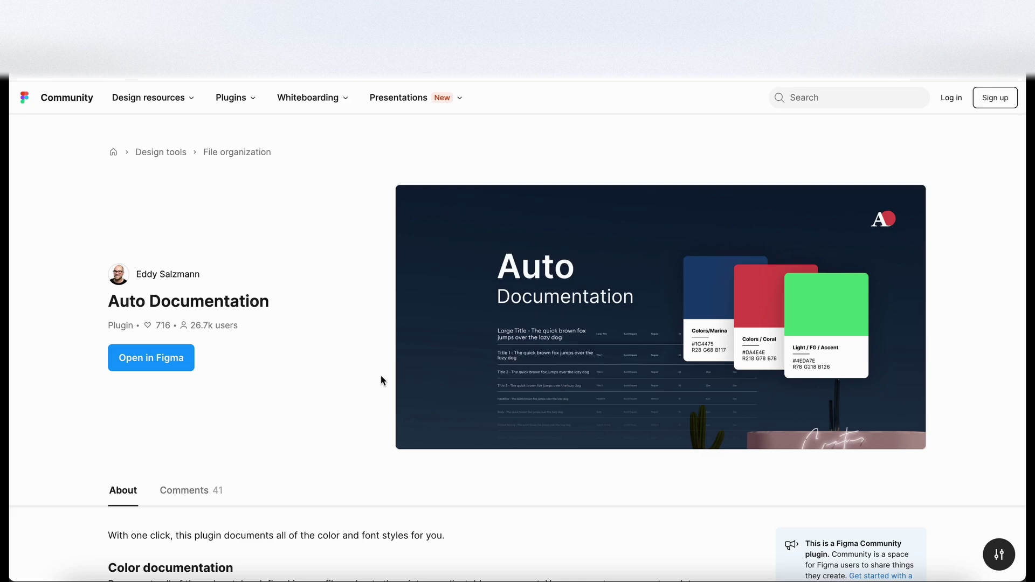
- Scroll down through the About section of the Auto Documentation plugin page in Figma Community
scroll(381, 376, "down", 1)
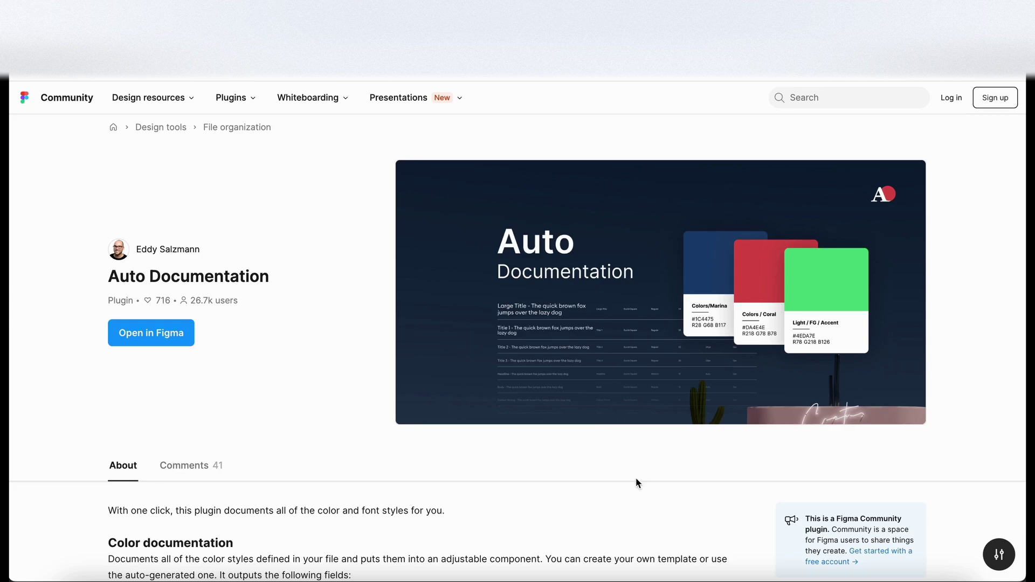
scroll(635, 477, "down", 3)
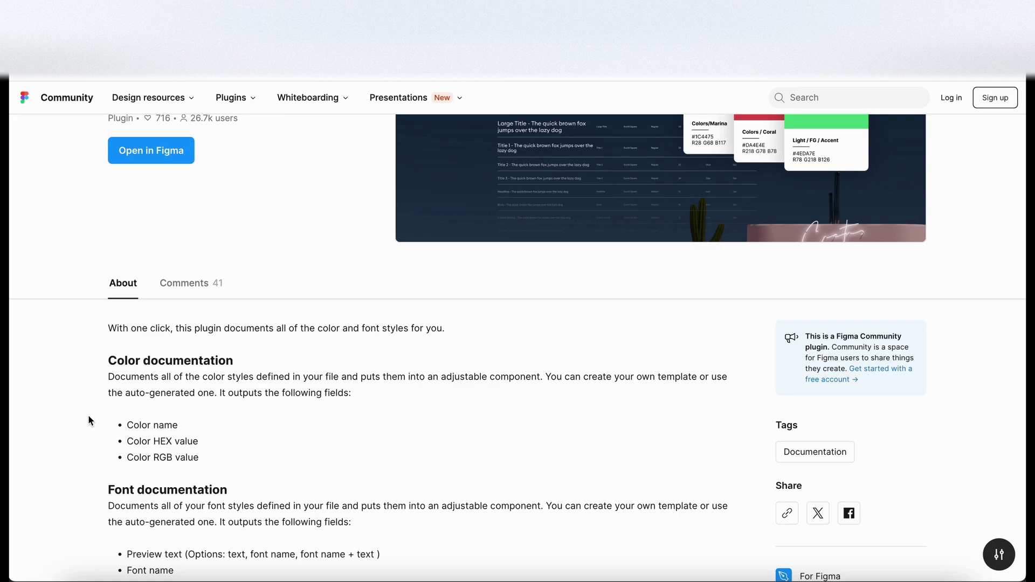
scroll(89, 416, "down", 3)
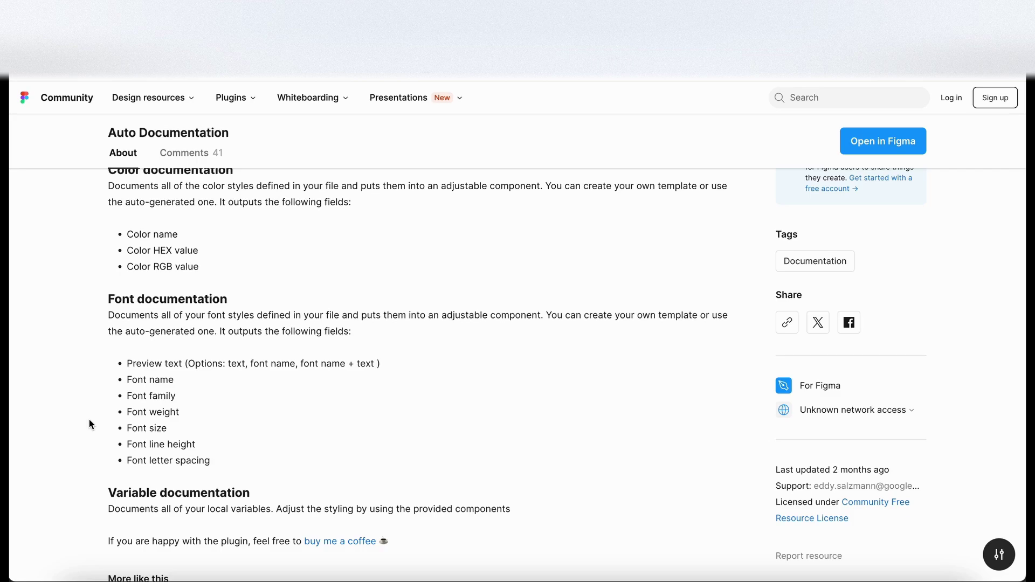
scroll(65, 425, "down", 2)
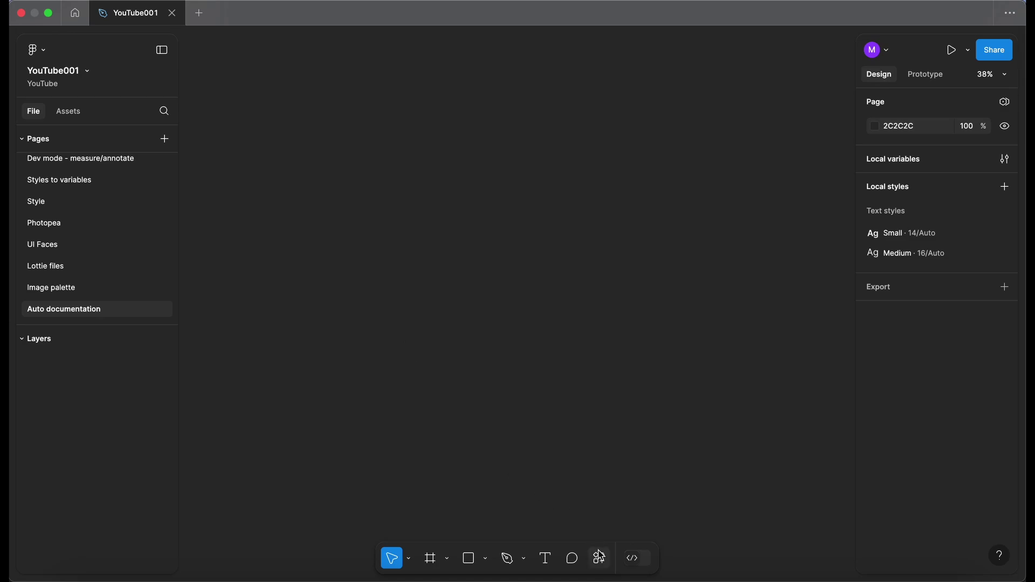
- Run the Auto Documentation plugin and try Document all colors, which finds no colour styles
left_click(601, 564)
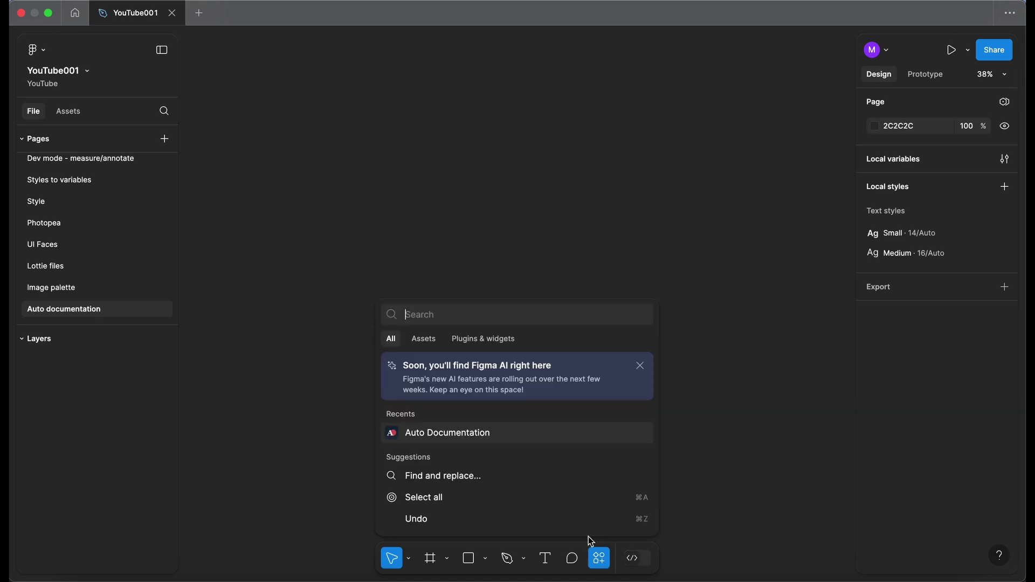
left_click(486, 339)
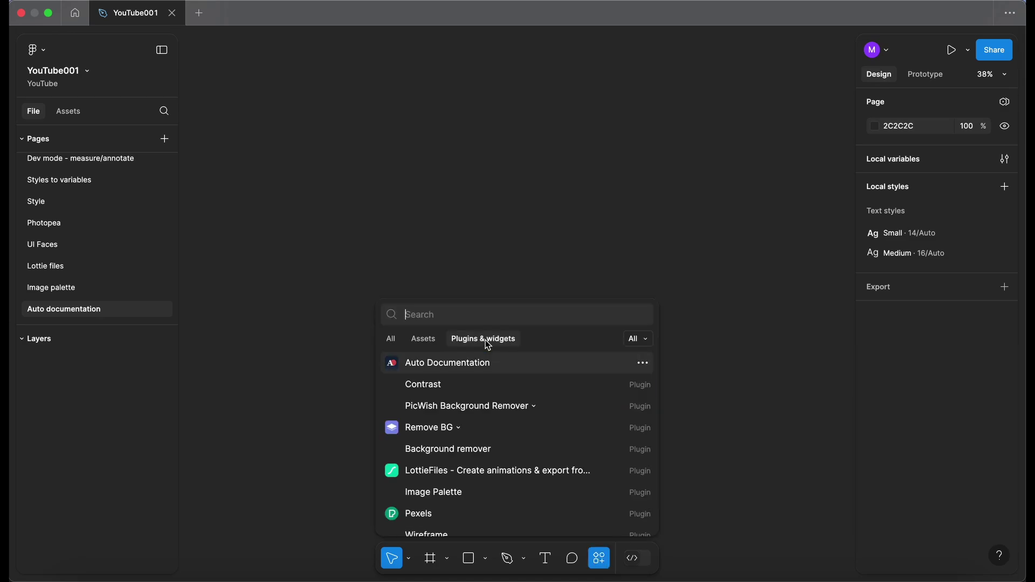
left_click(473, 366)
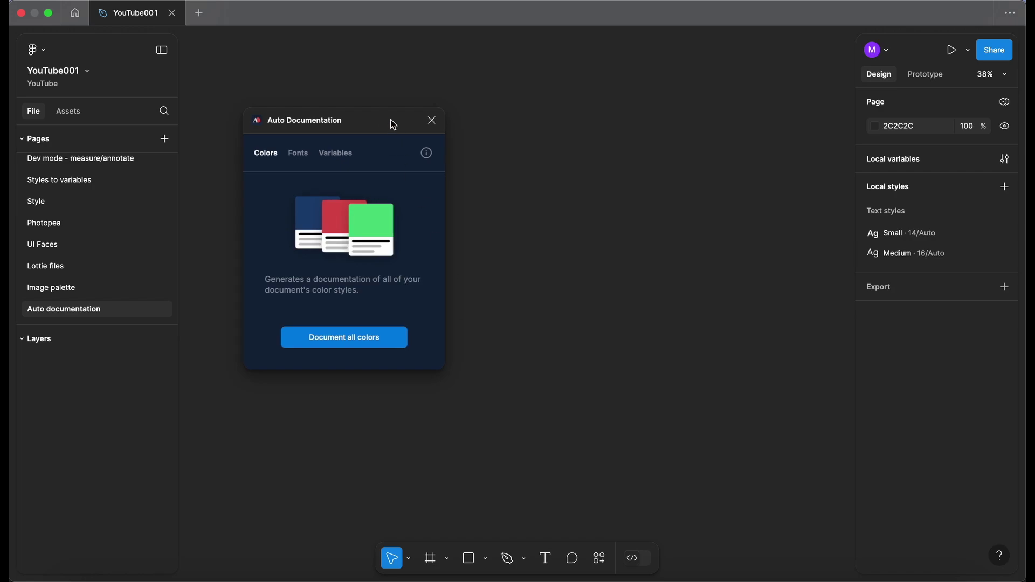
left_click_drag(385, 123, 464, 187)
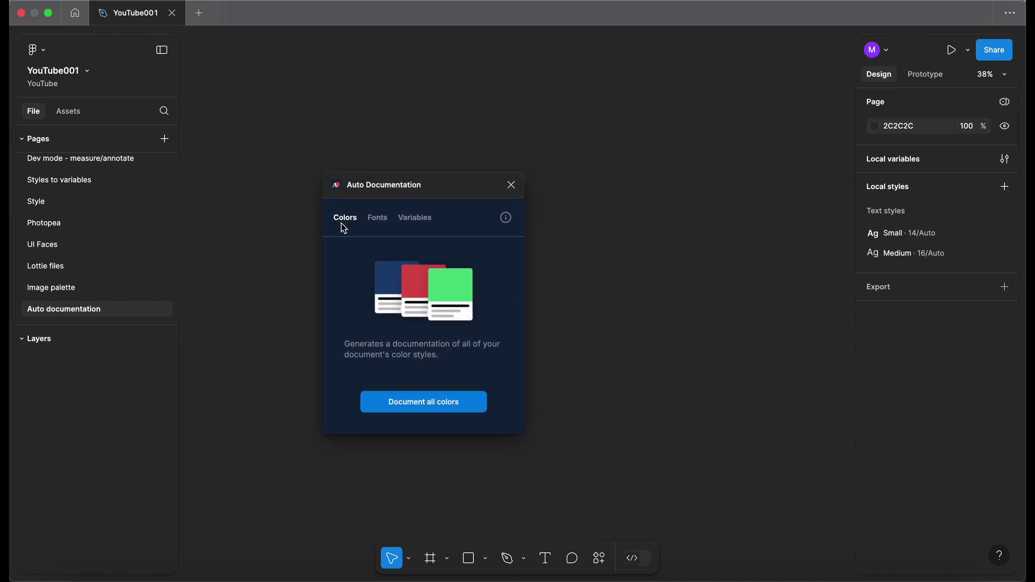
left_click(439, 404)
- Close the plugin and create a colour style named Alert/Red with colour FF0000
left_click(511, 187)
left_click(1005, 188)
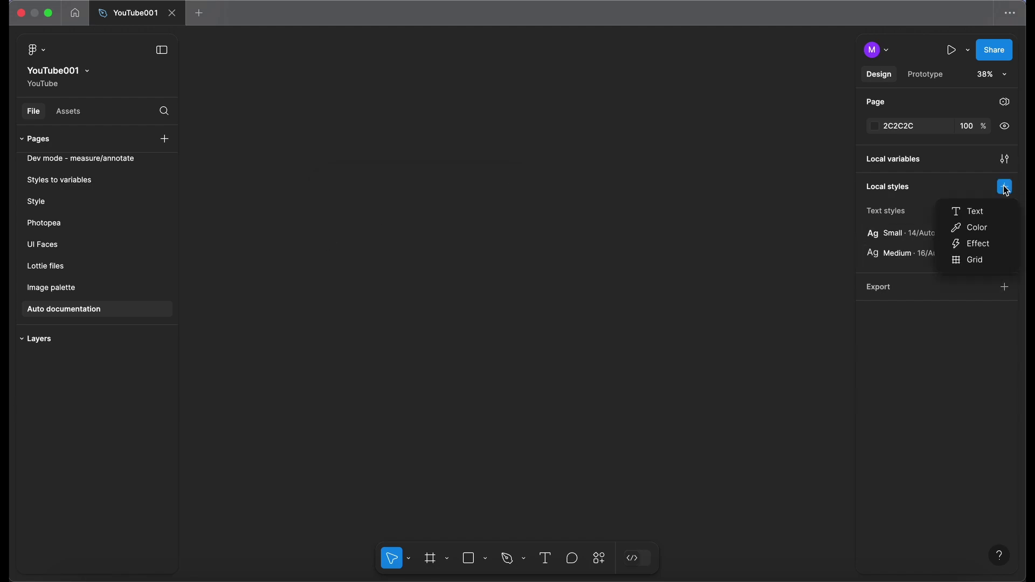
left_click(988, 226)
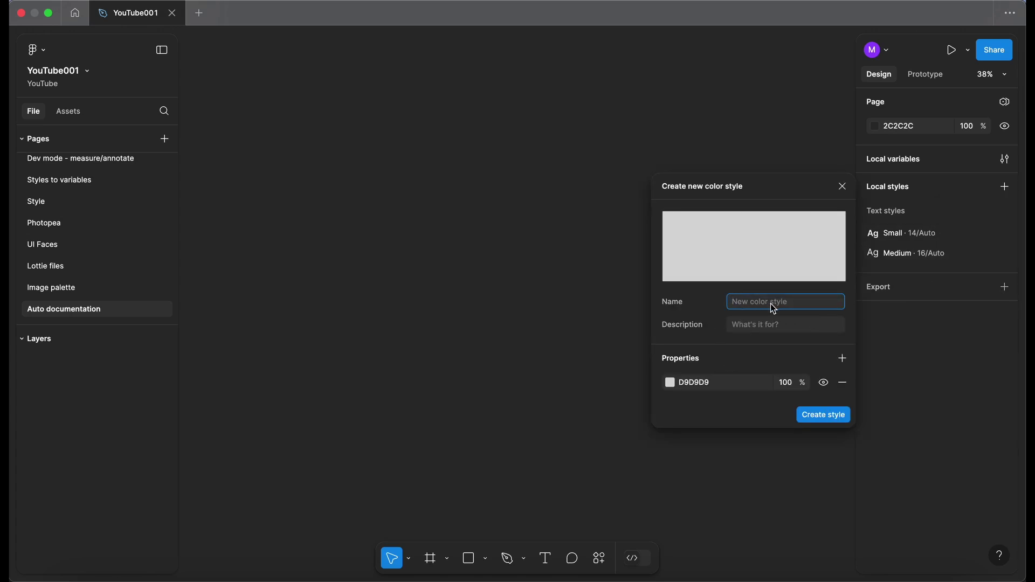
type("Alert/Red")
left_click(669, 383)
left_click(651, 242)
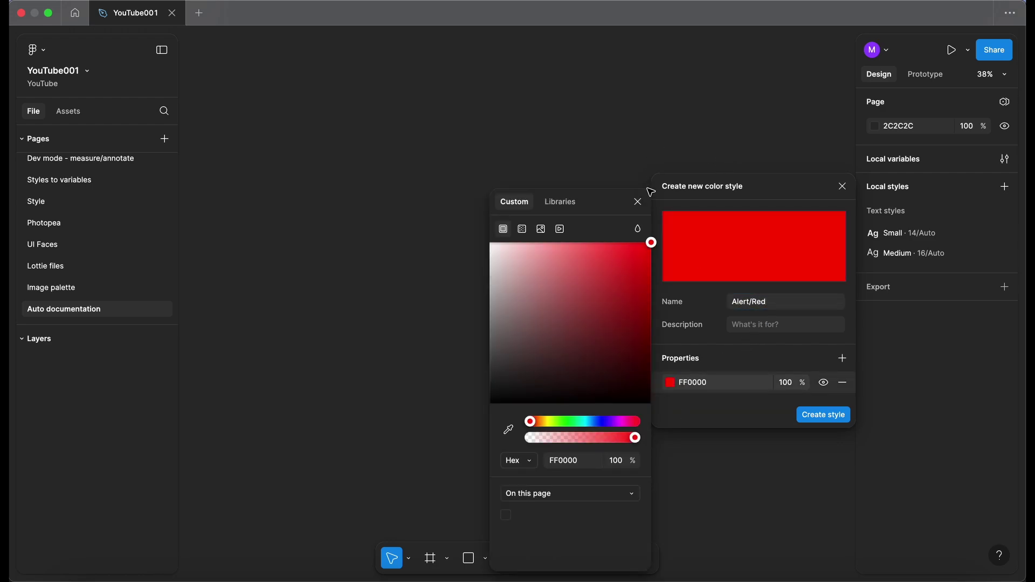
left_click(637, 202)
left_click(830, 418)
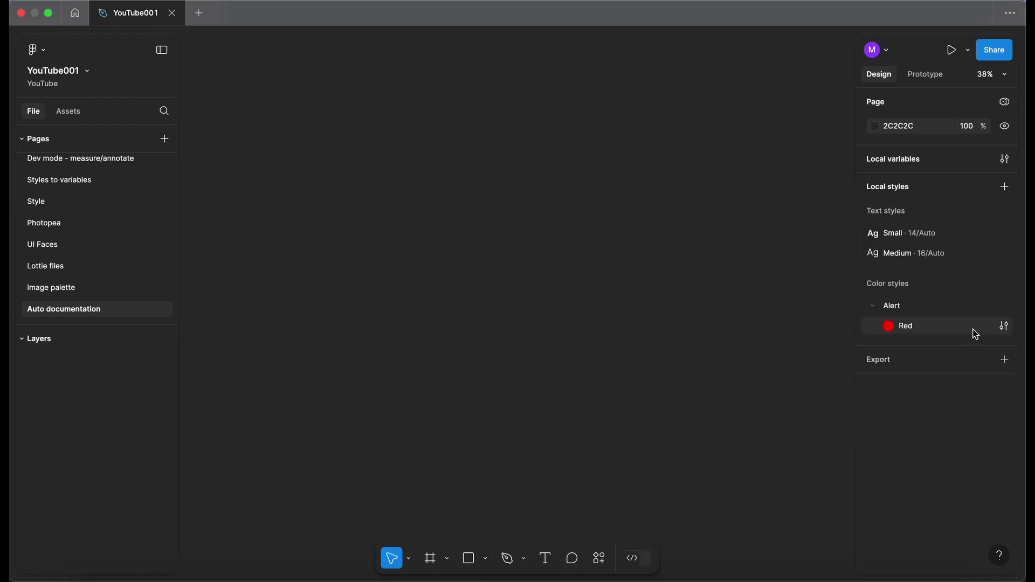
- Add a second Alert colour style named Orange with colour EB751C
left_click(1004, 306)
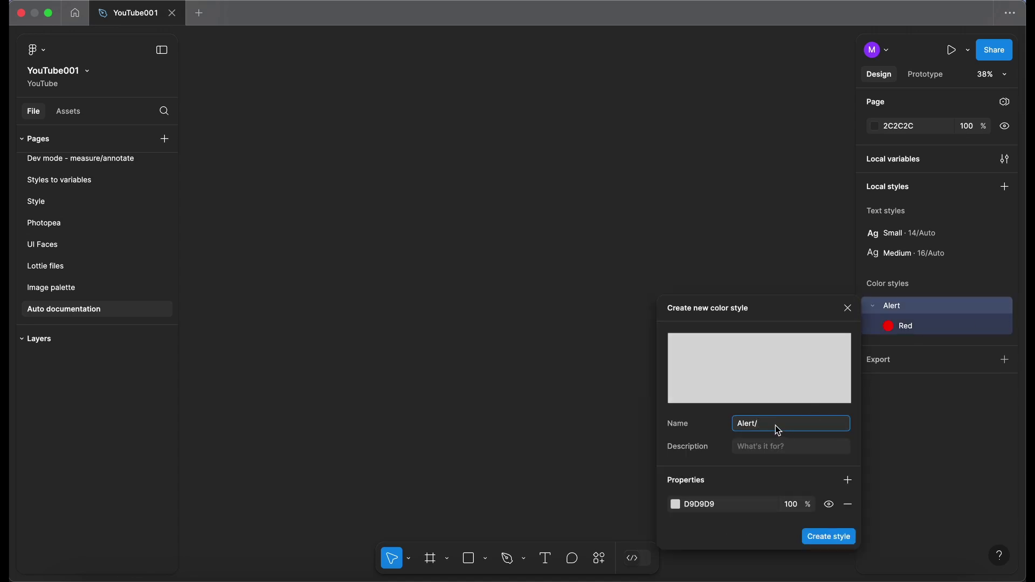
type("Orange")
left_click(675, 504)
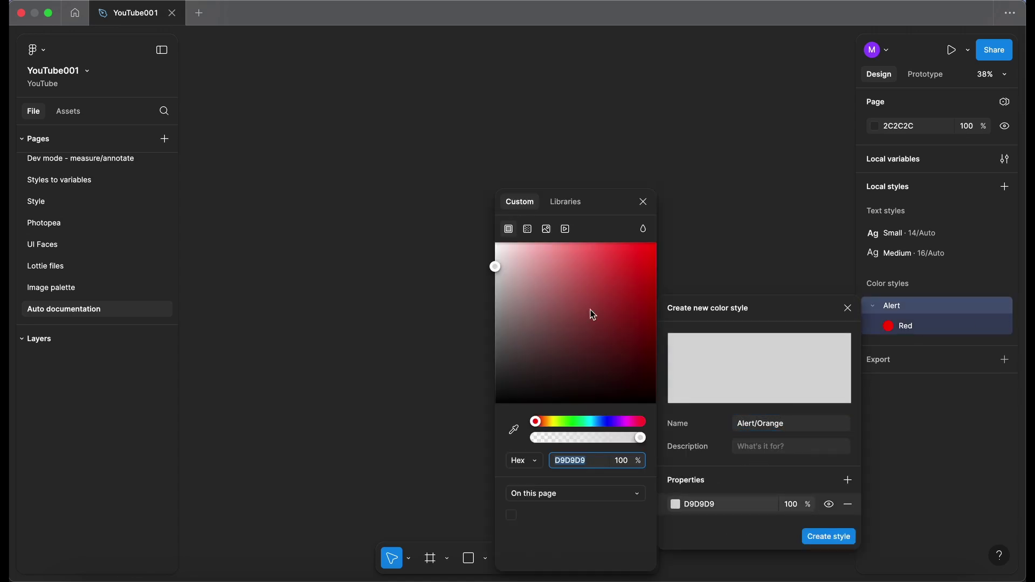
left_click_drag(554, 423, 543, 424)
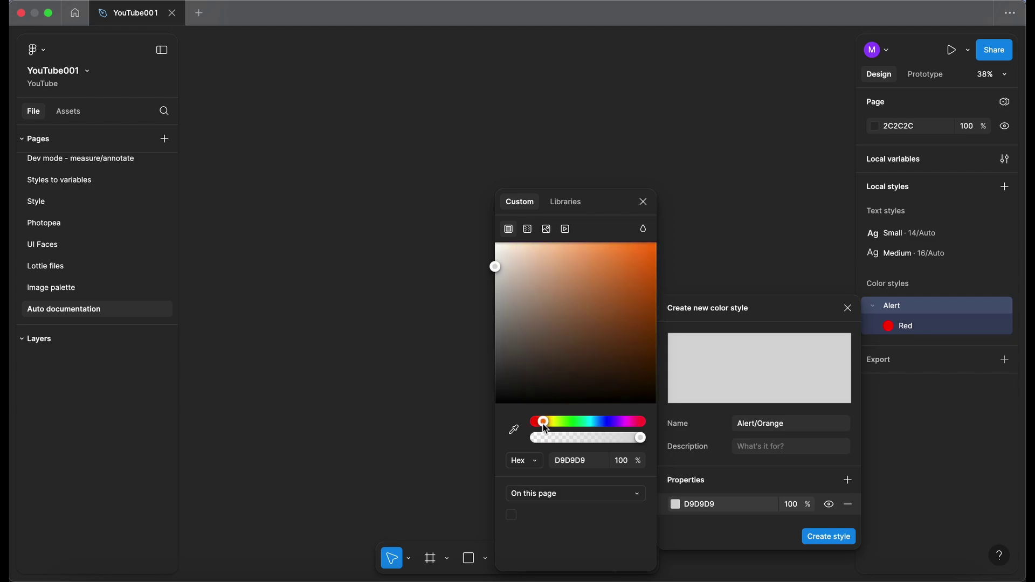
left_click_drag(626, 252, 638, 256)
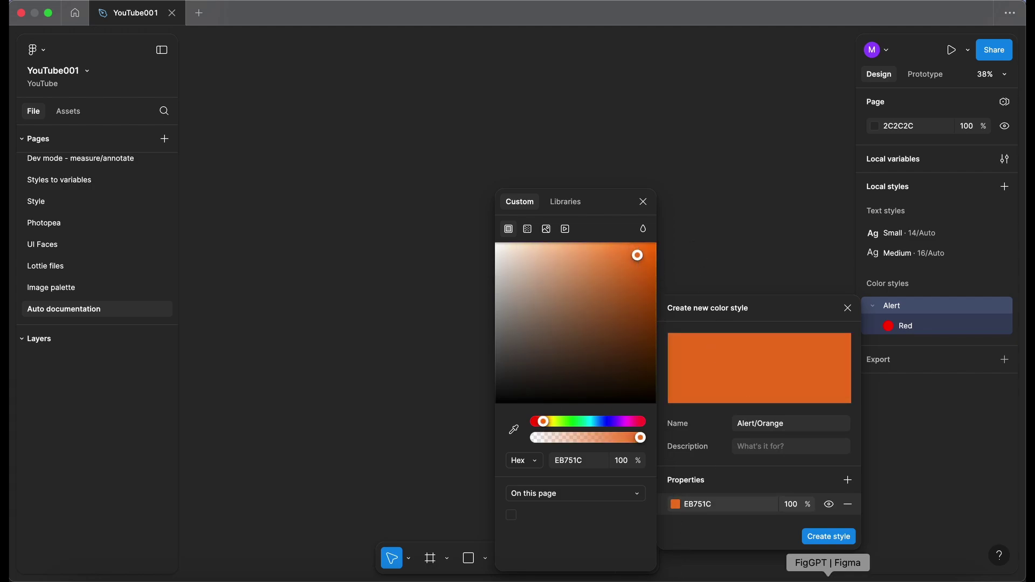
left_click(839, 537)
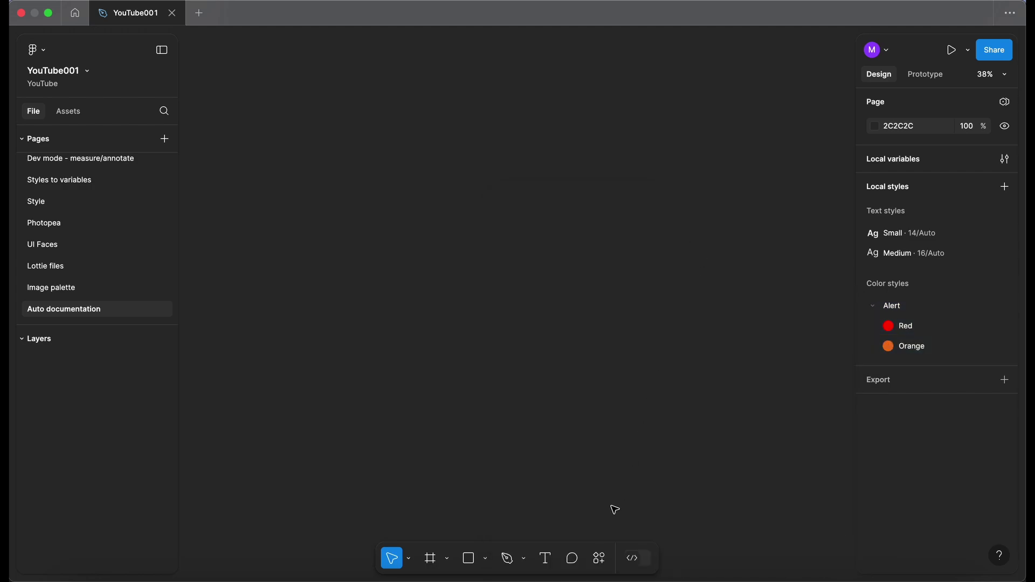
- Rerun Auto Documentation's Document all colors to generate Alert/Red and Alert/Orange swatch cards, zoomed to 60%
left_click(600, 560)
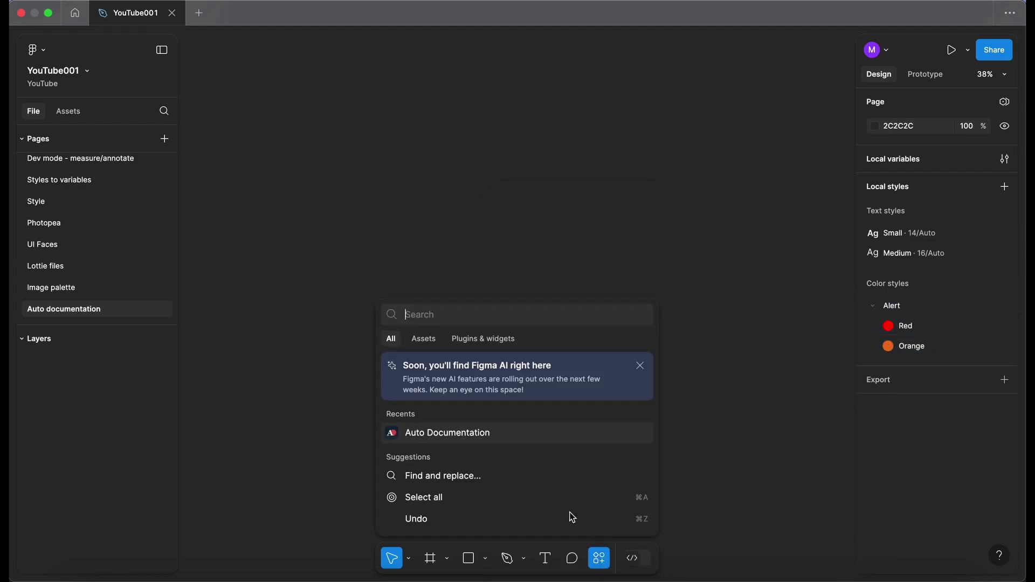
left_click(435, 434)
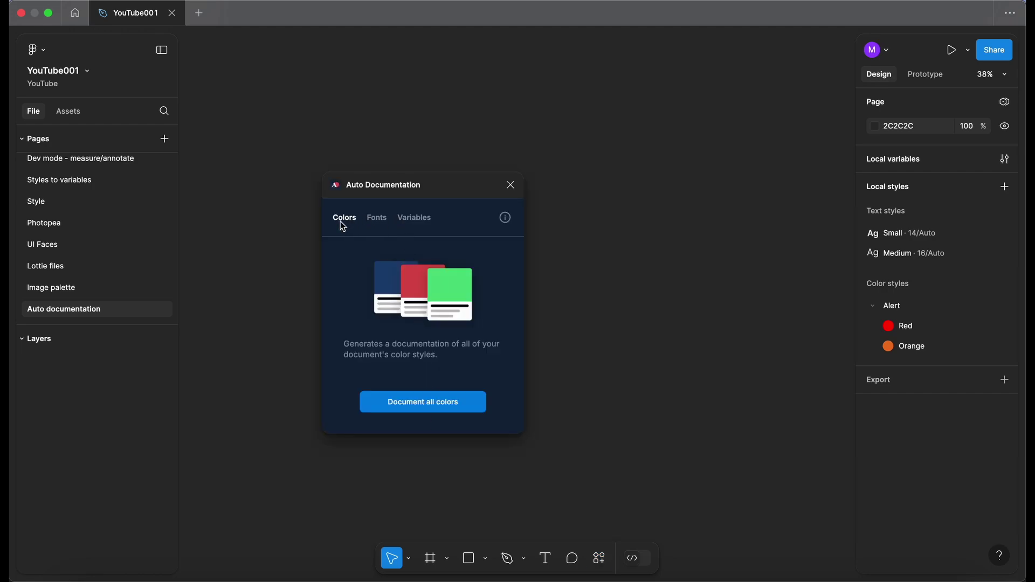
left_click(423, 403)
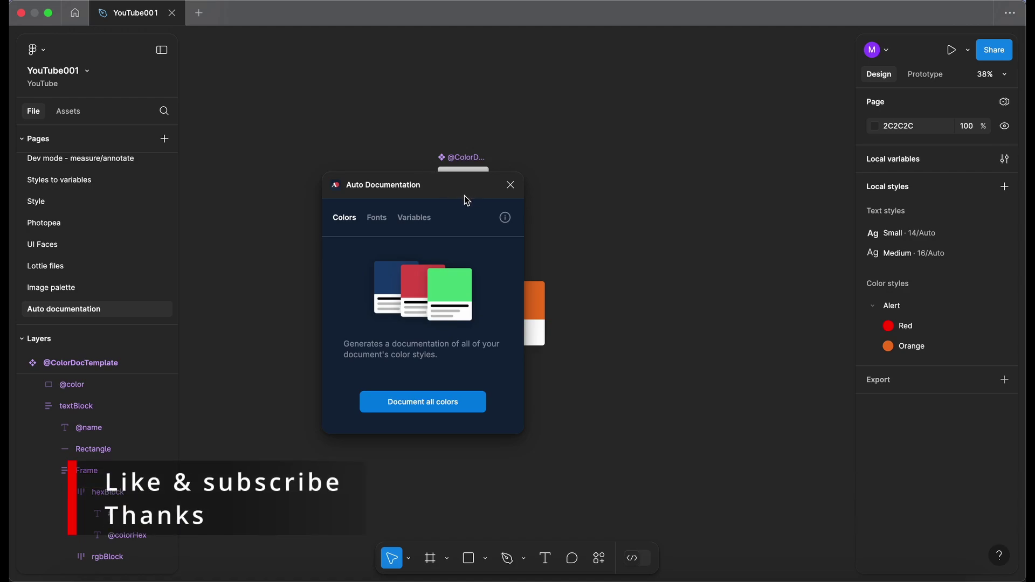
left_click_drag(464, 195, 344, 177)
scroll(539, 324, "up", 5)
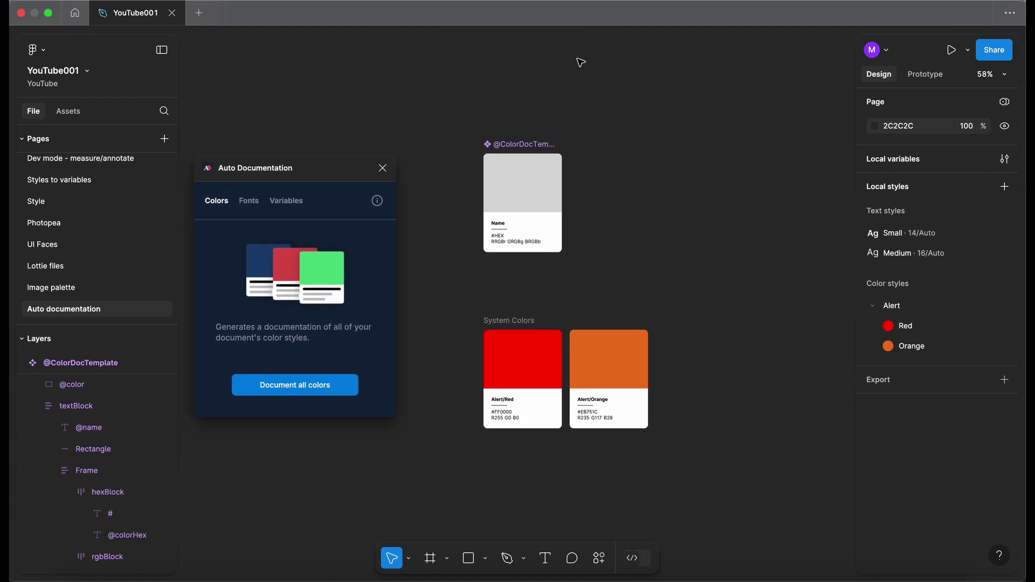
scroll(563, 389, "up", 5)
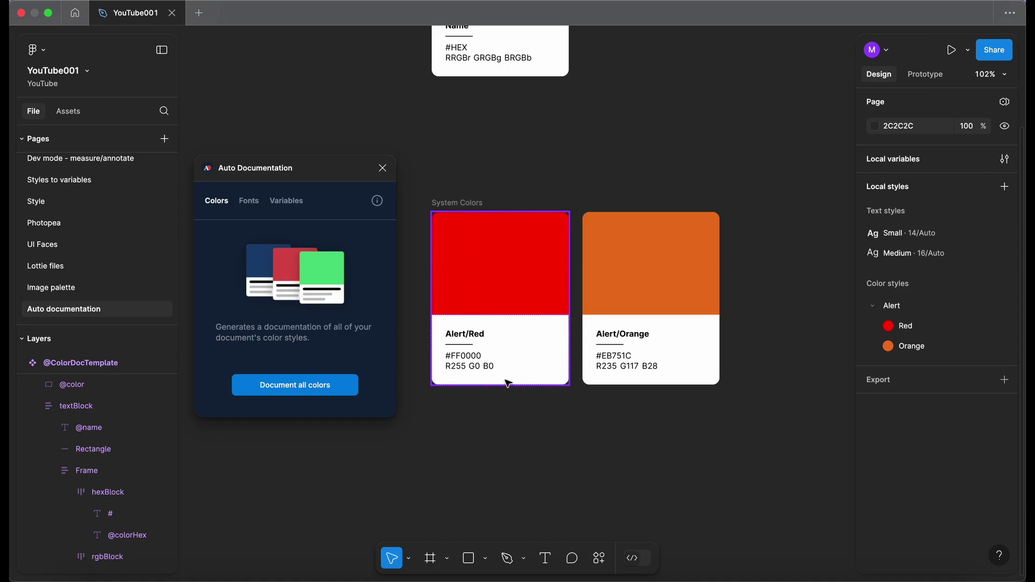
scroll(351, 239, "down", 5)
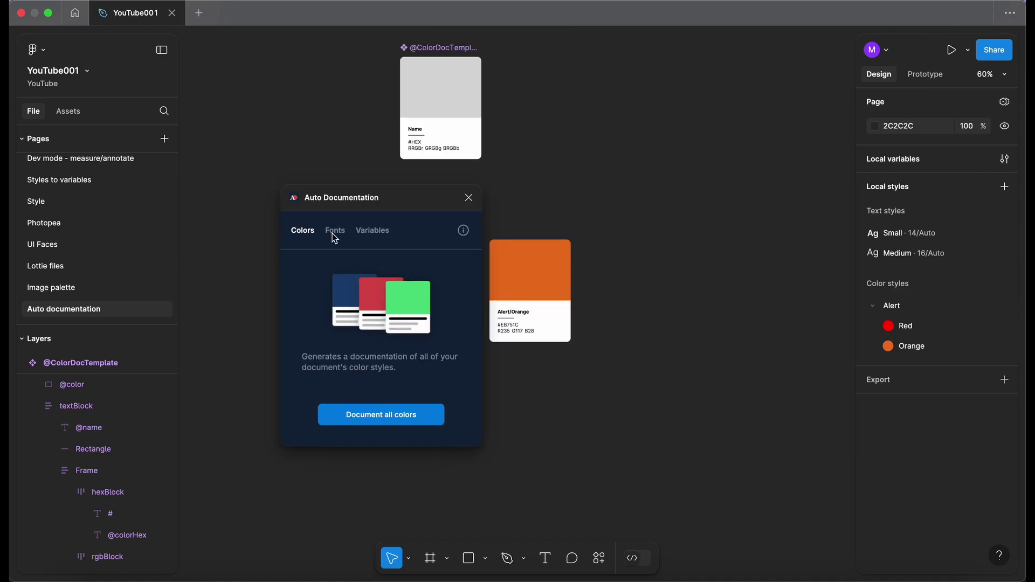
- In the Fonts options, append '!!' to the preview sentence and set Preview content to Font name - text
left_click(334, 235)
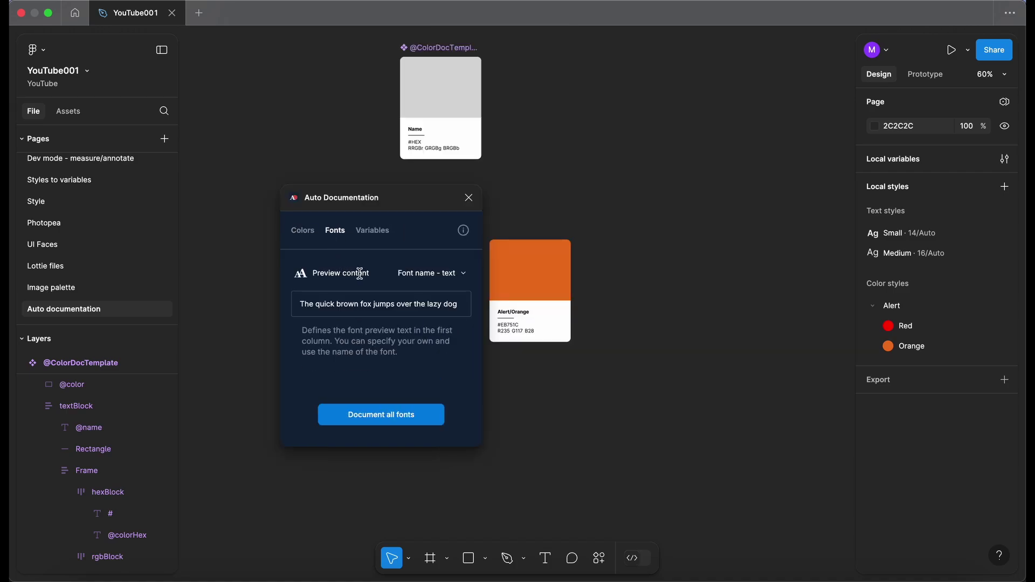
left_click(319, 306)
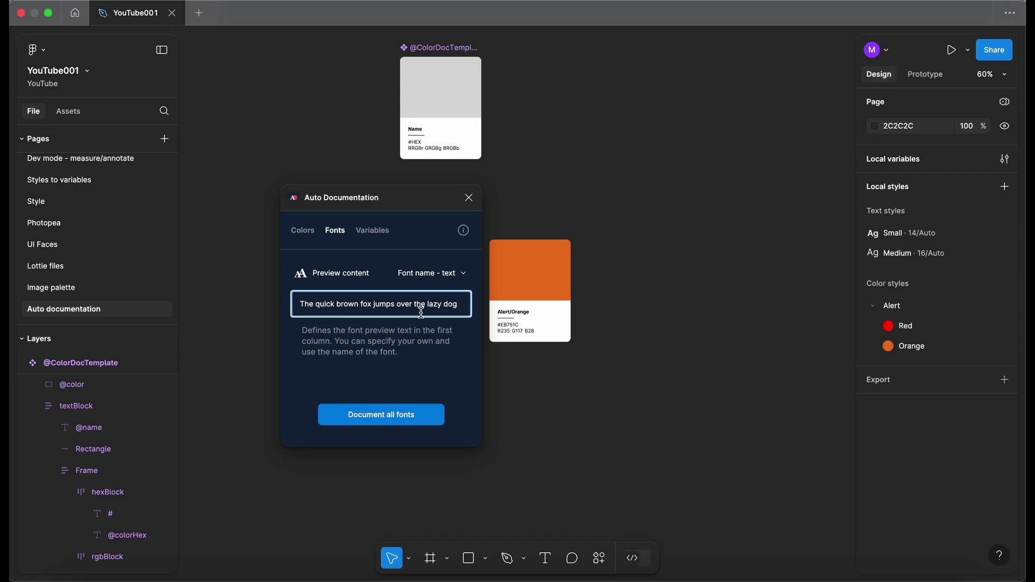
type("f")
type("!!")
left_click(461, 274)
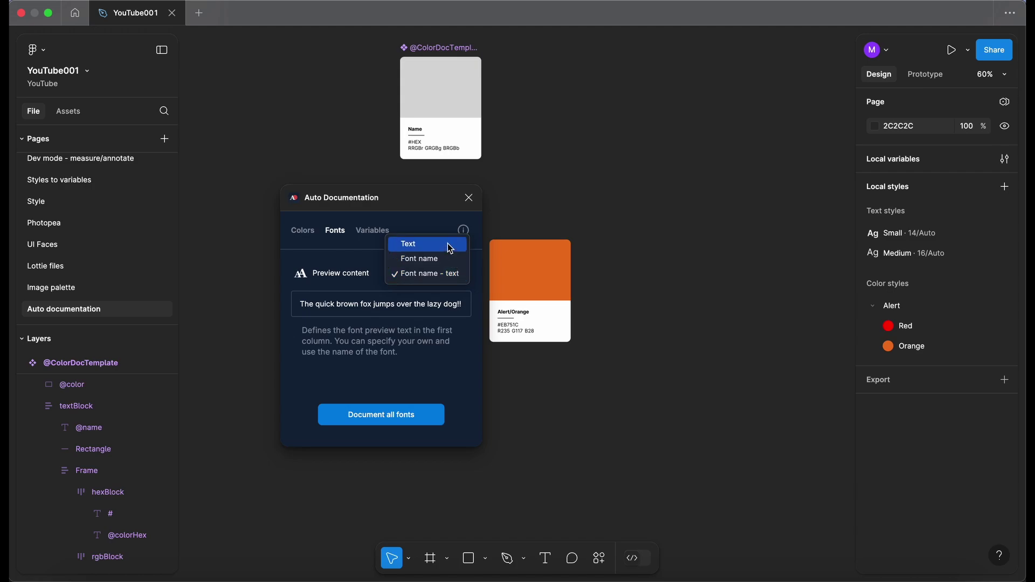
left_click(447, 244)
left_click(451, 274)
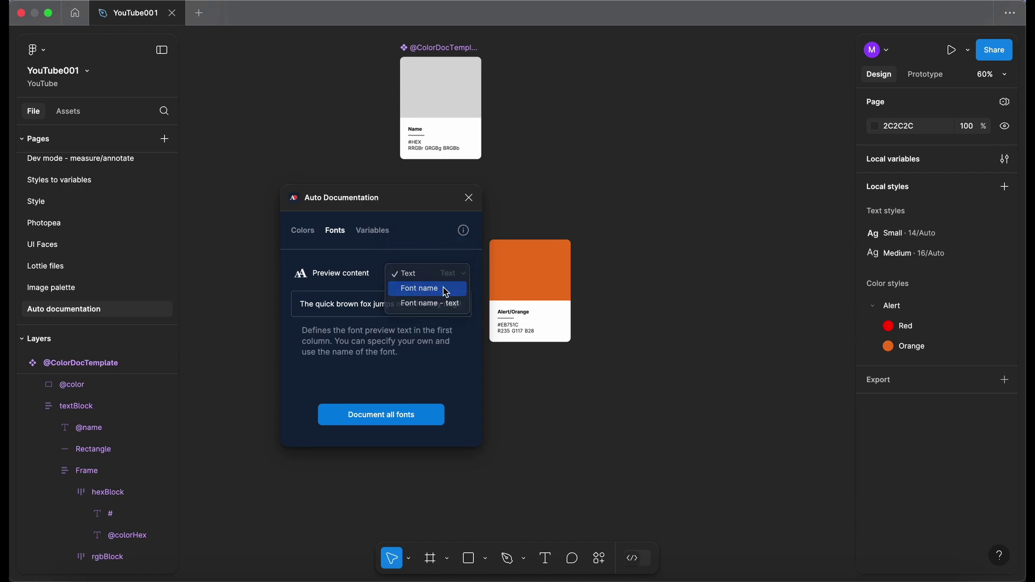
left_click(445, 292)
left_click(461, 275)
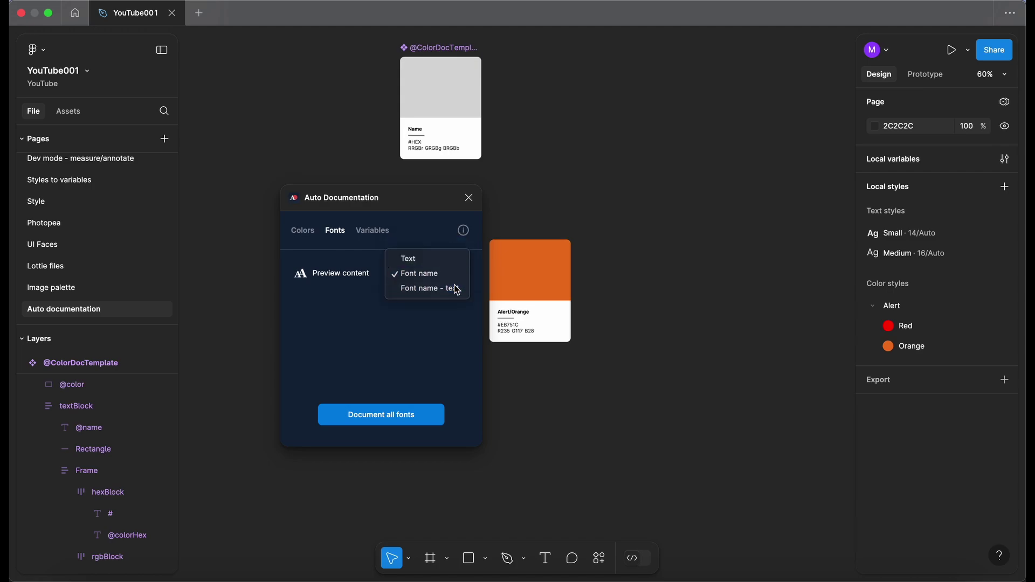
left_click(457, 289)
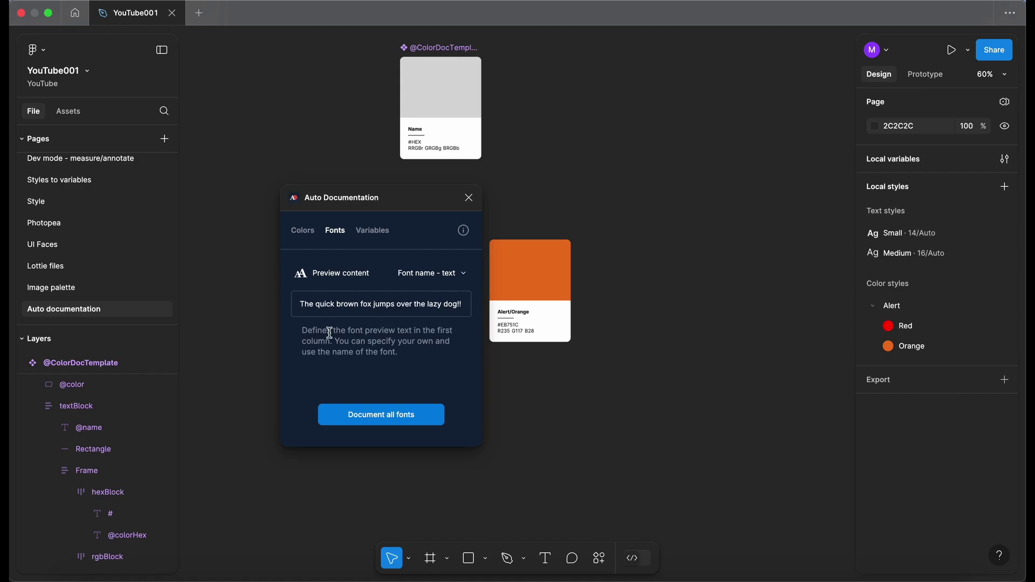
- Generate the font documentation table for the Small and Medium text styles
left_click(395, 415)
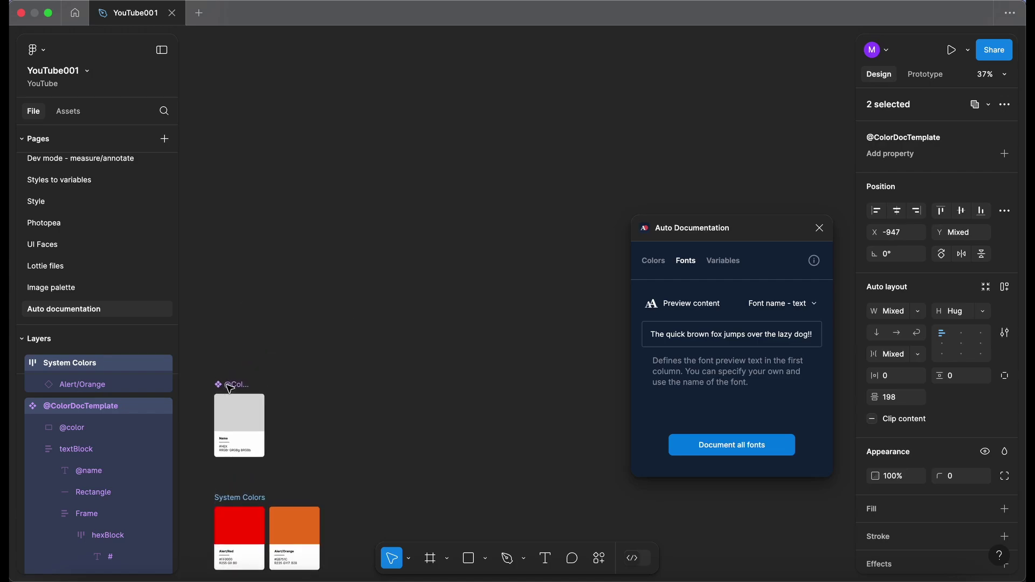
key("Escape")
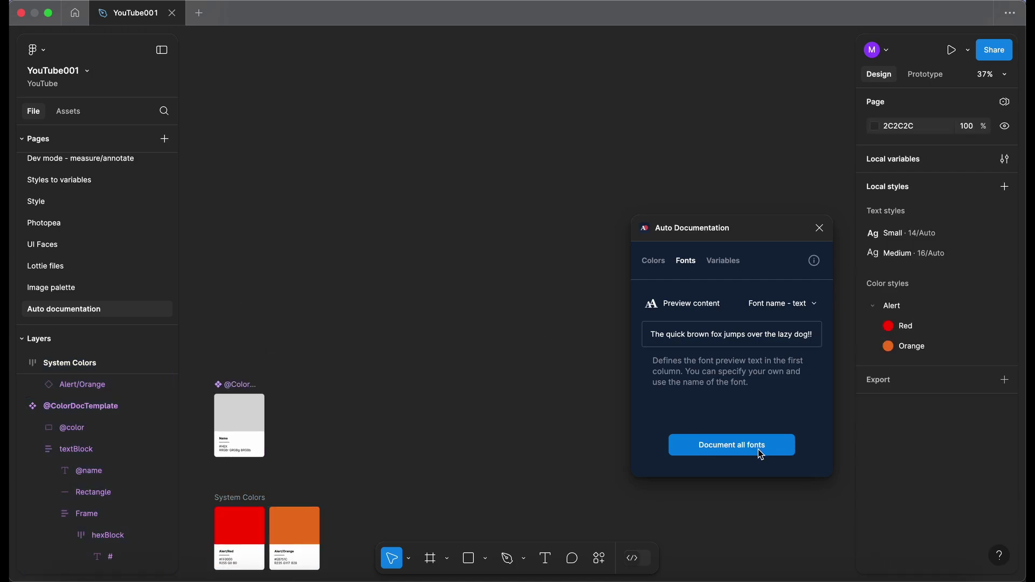
left_click(760, 450)
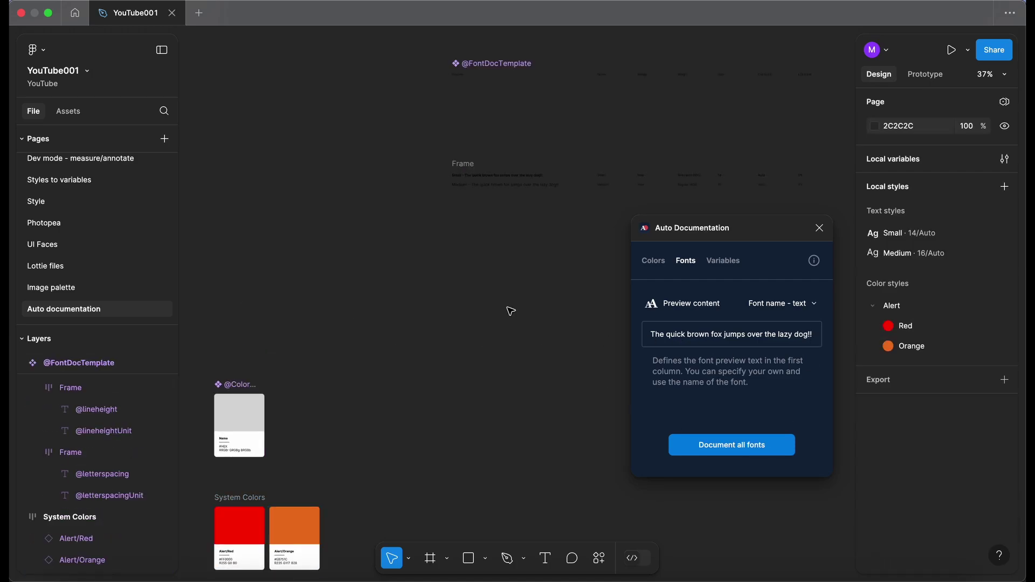
- Draw Frame 1 around the generated font documentation table
scroll(511, 311, "right", 5)
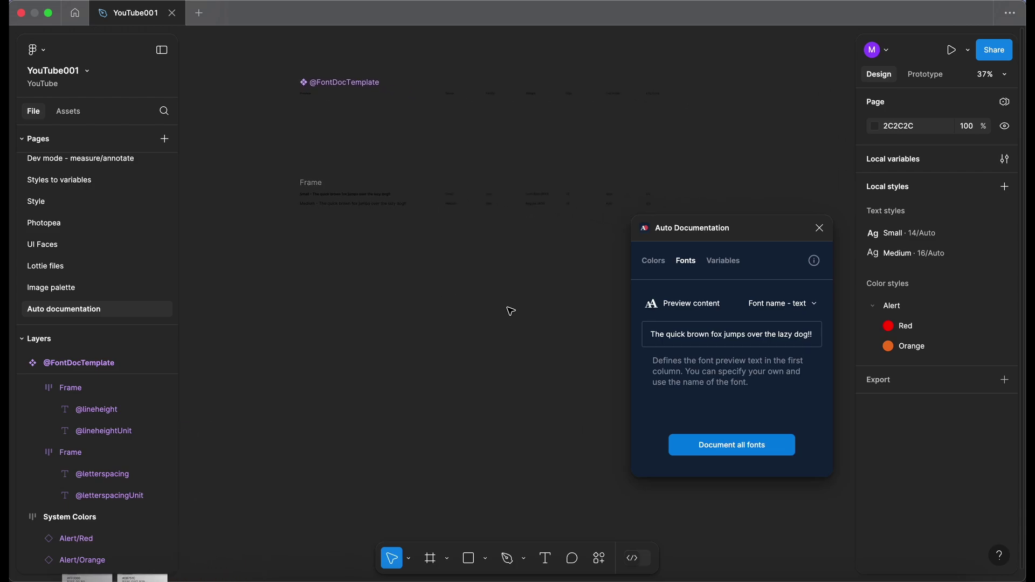
left_click_drag(766, 228, 767, 335)
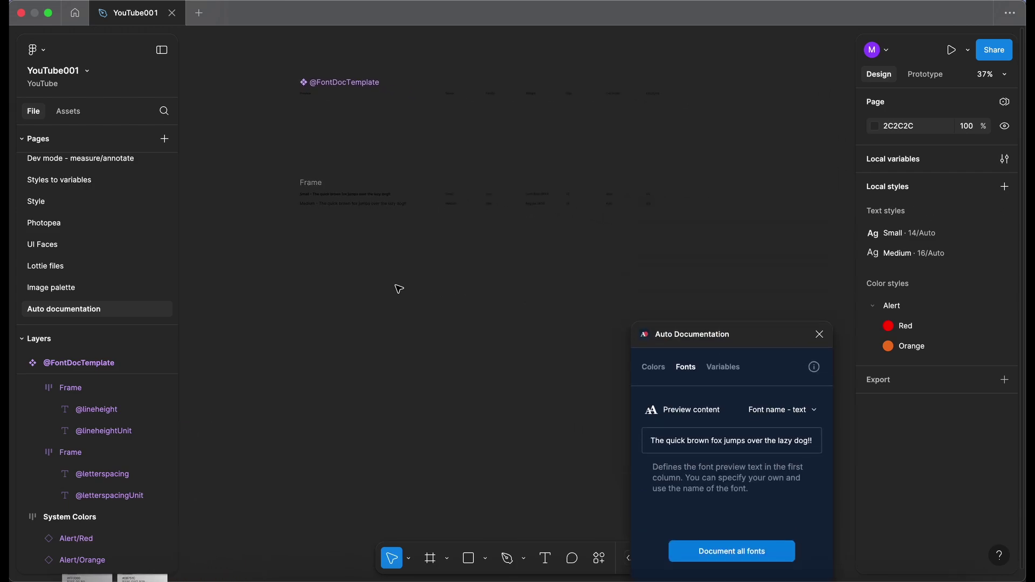
scroll(408, 300, "up", 3)
key("f")
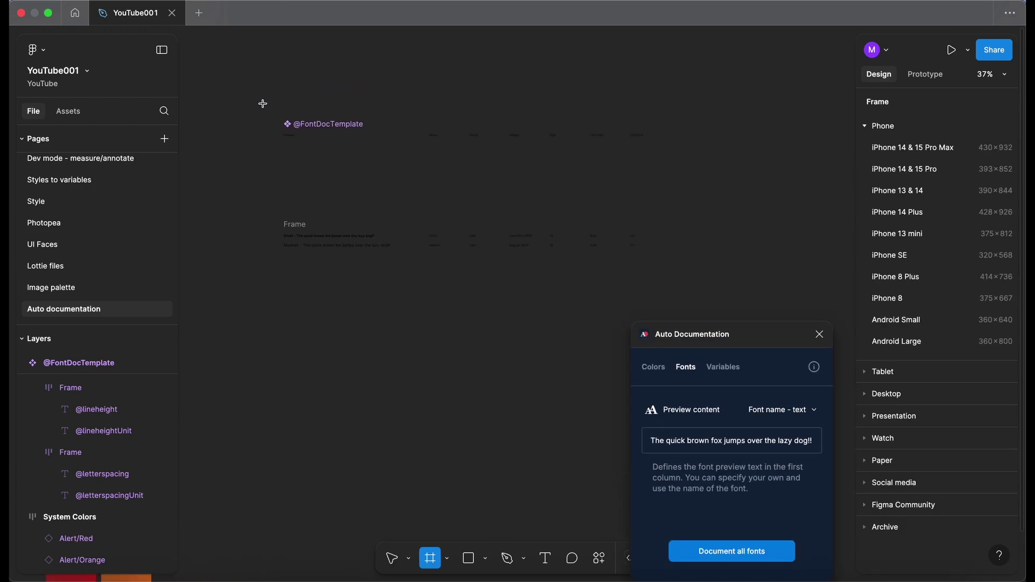
left_click_drag(259, 103, 732, 295)
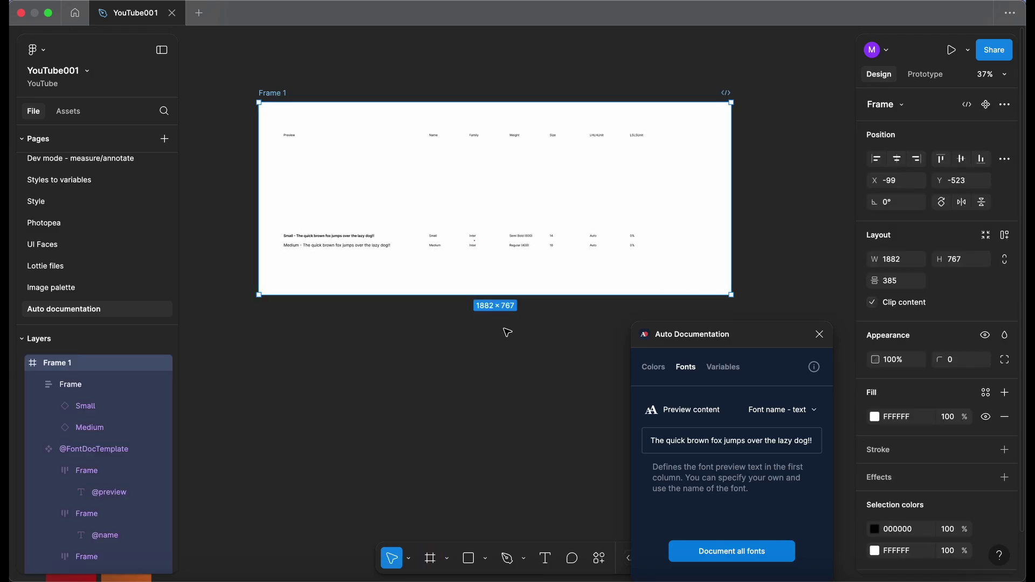
scroll(302, 181, "up", 5)
scroll(304, 182, "down", 2)
- Move the Small and Medium style rows up directly beneath the table's header row
left_click(303, 170)
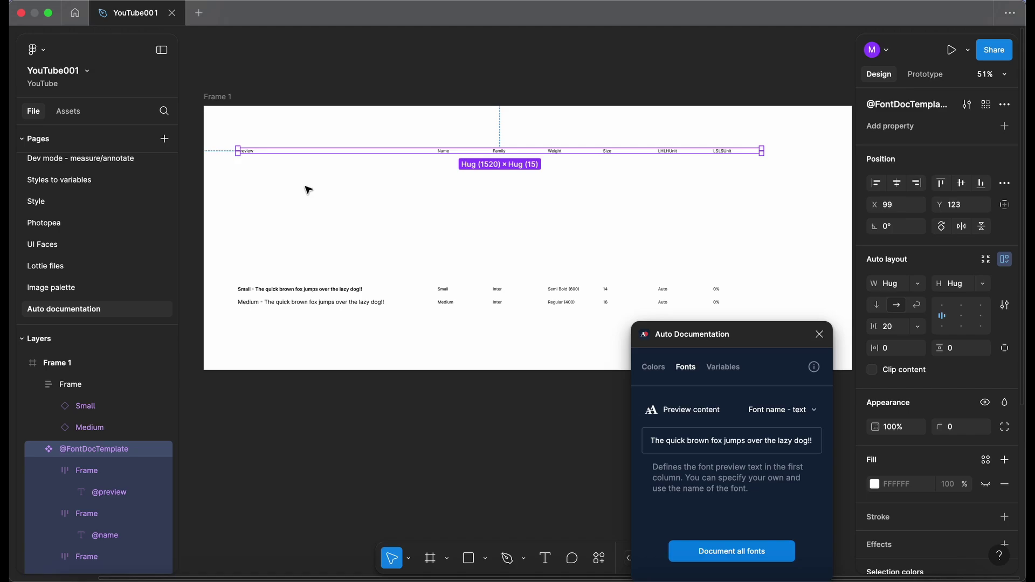
left_click(333, 296)
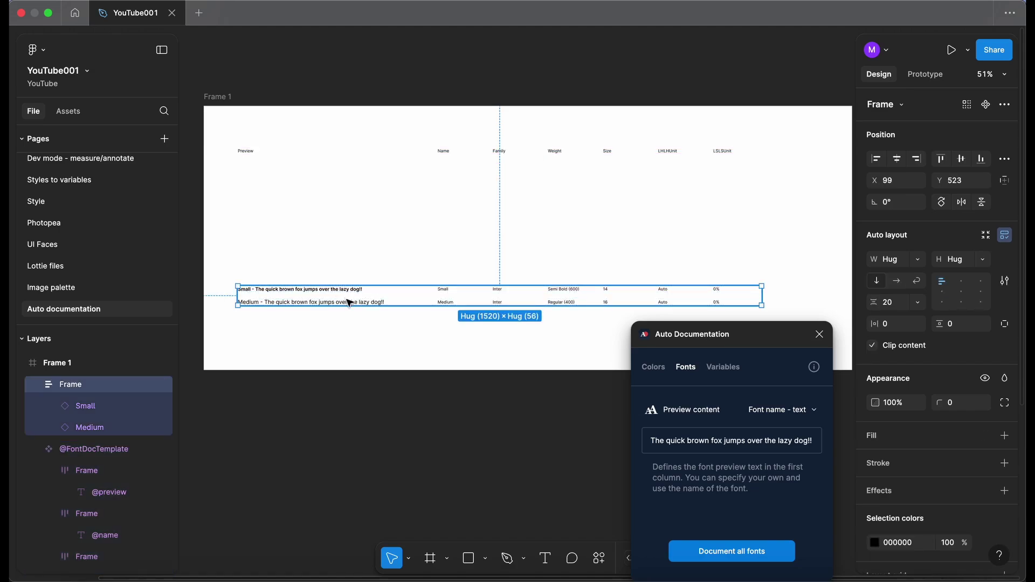
left_click_drag(357, 298, 277, 161)
scroll(277, 162, "up", 5)
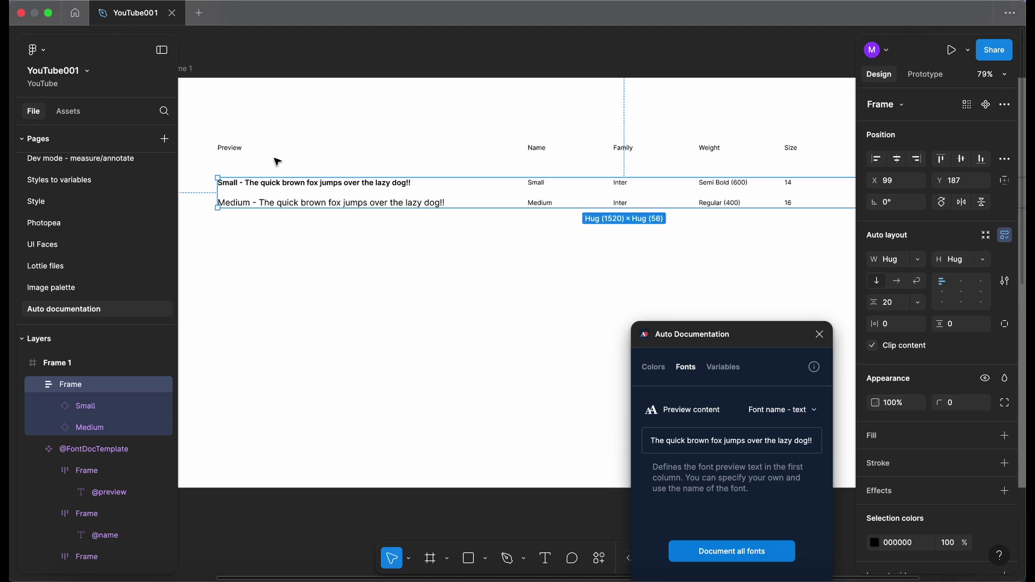
left_click(313, 263)
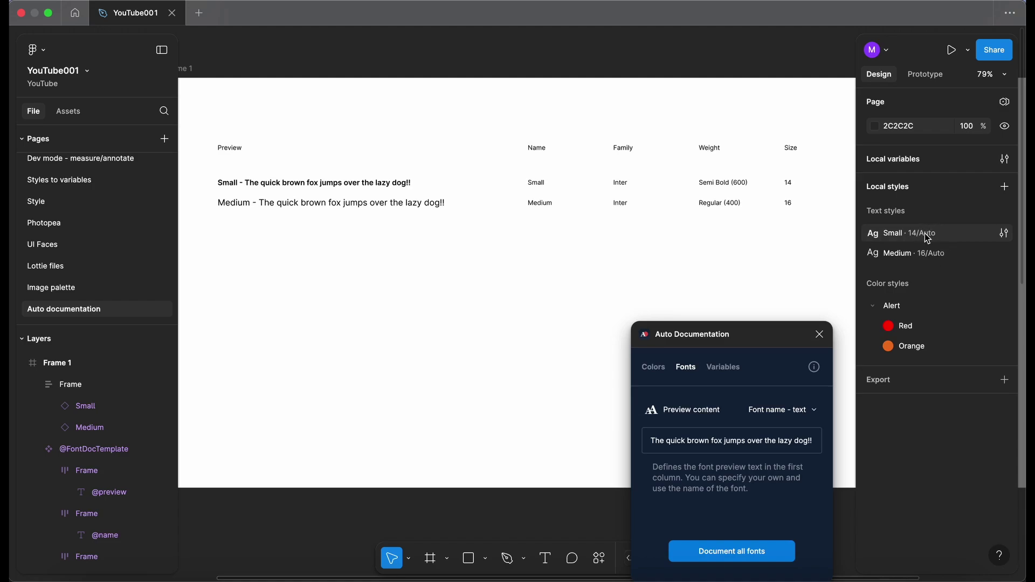
scroll(575, 195, "down", 1)
scroll(575, 195, "right", 2)
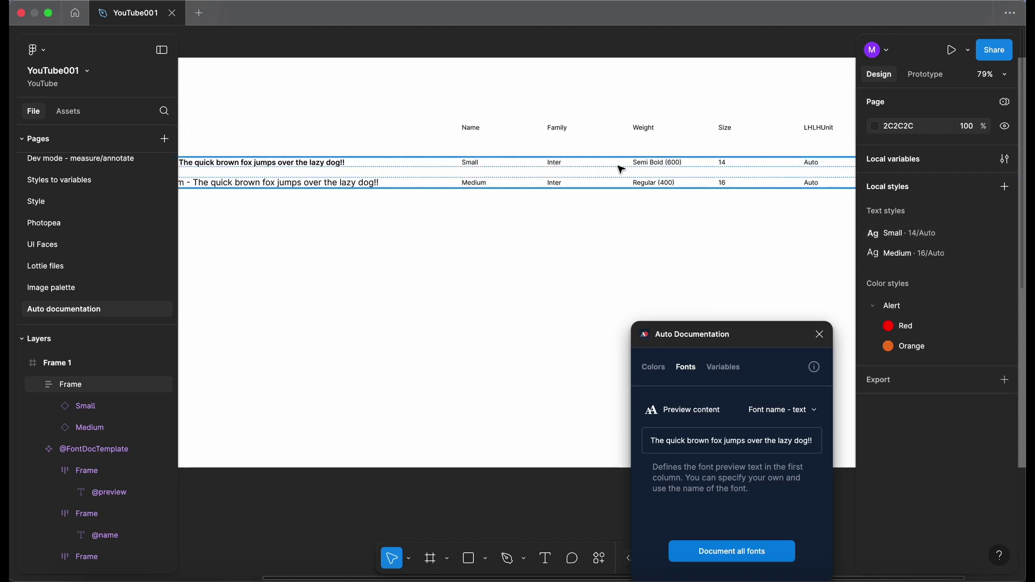
scroll(575, 195, "right", 4)
scroll(575, 195, "up", 1)
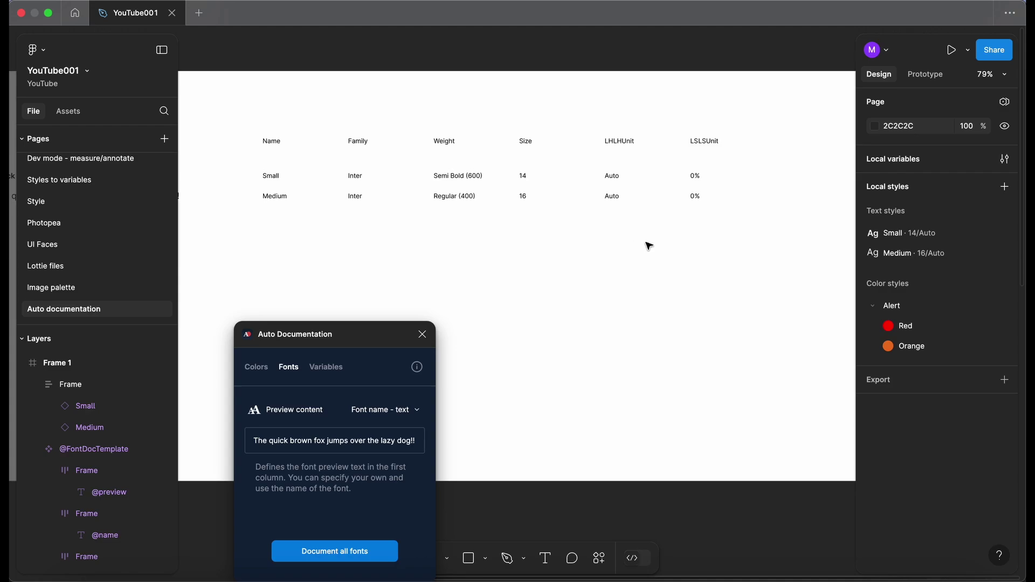
- Drag Frame 1 lower on the canvas
scroll(539, 343, "down", 3)
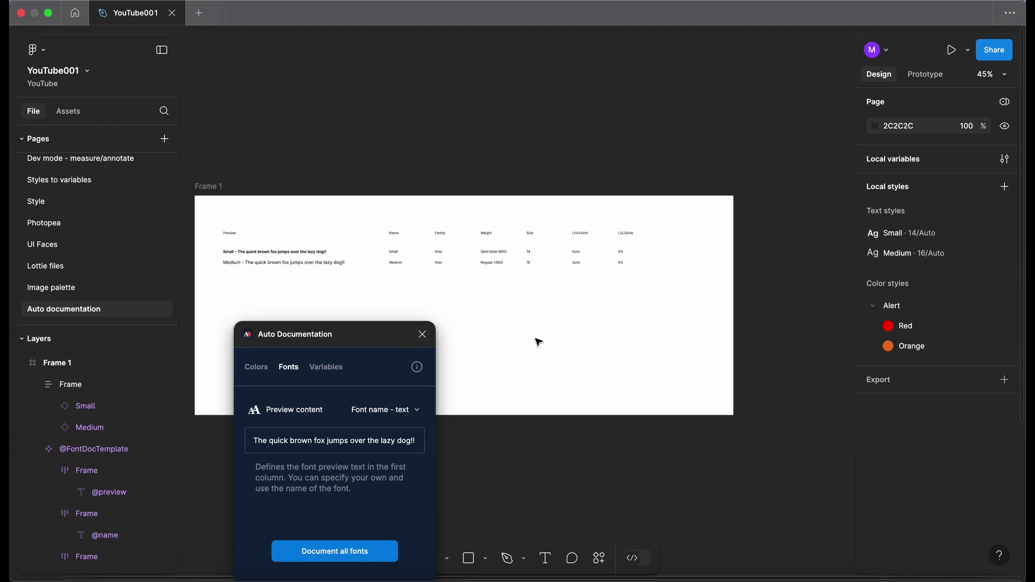
scroll(539, 343, "down", 3)
scroll(536, 341, "down", 4)
left_click(443, 169)
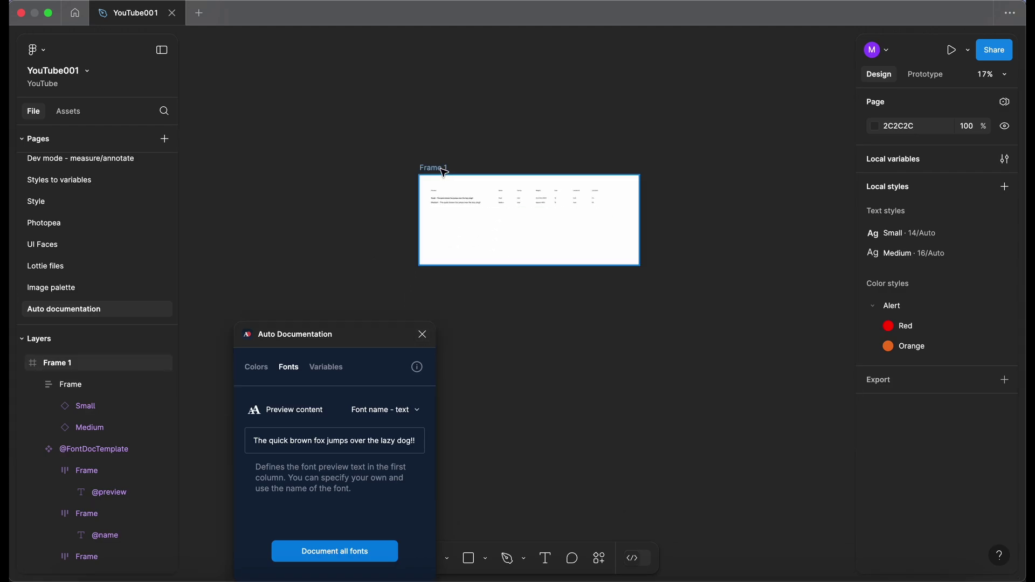
left_click_drag(443, 169, 531, 448)
- Switch the Auto Documentation plugin to its Variables tab
left_click_drag(374, 333, 497, 158)
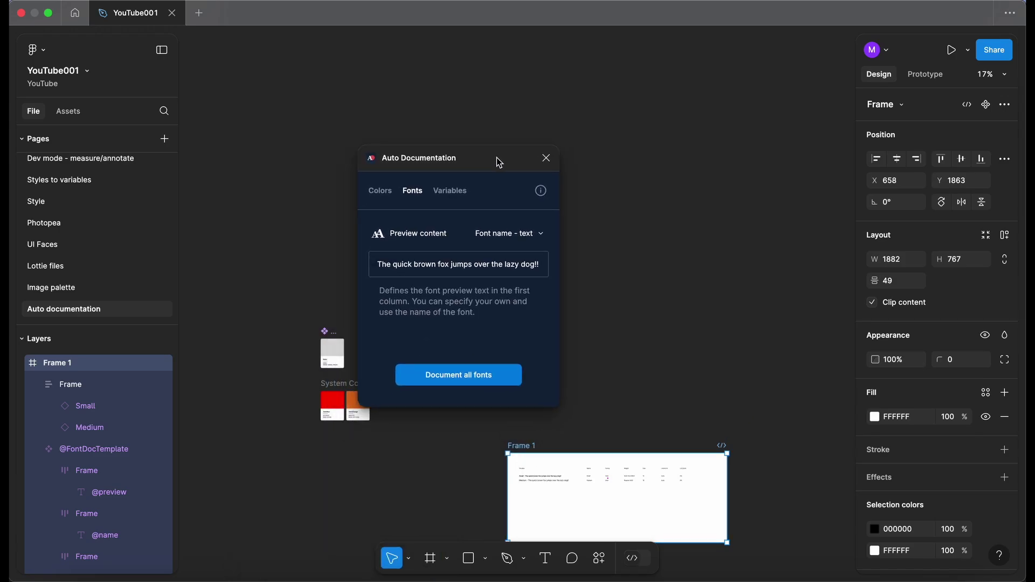
left_click(451, 192)
left_click_drag(485, 159, 549, 104)
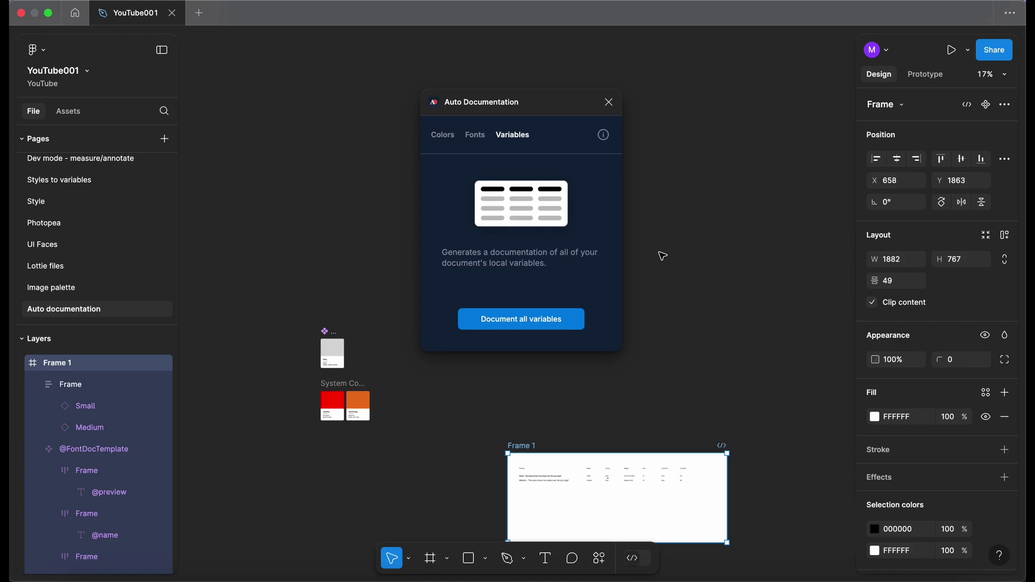
scroll(663, 255, "up", 3)
scroll(663, 255, "right", 3)
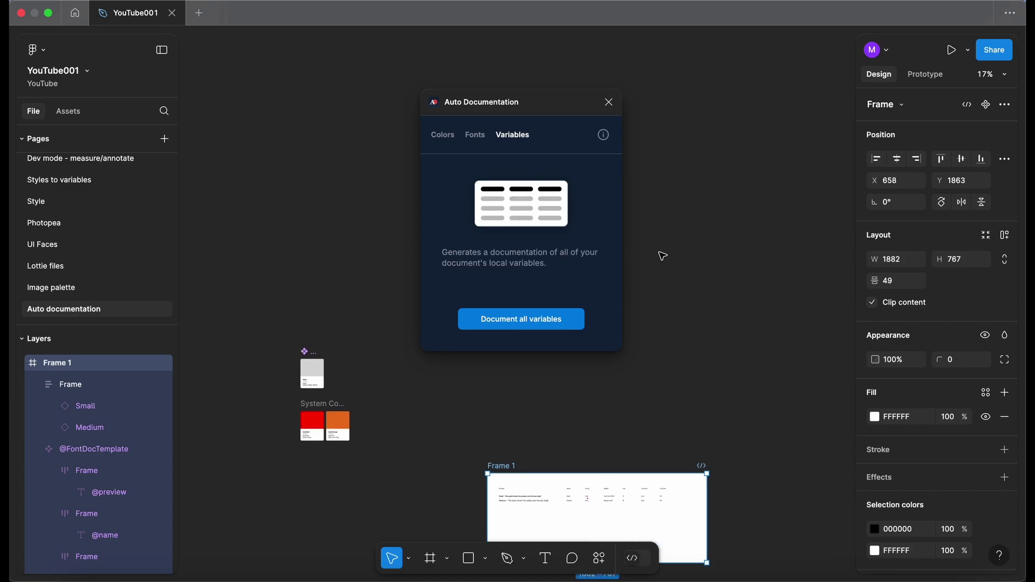
left_click(700, 237)
- Review the 20 local colour variables in the Local variables window, then close it
left_click(1004, 159)
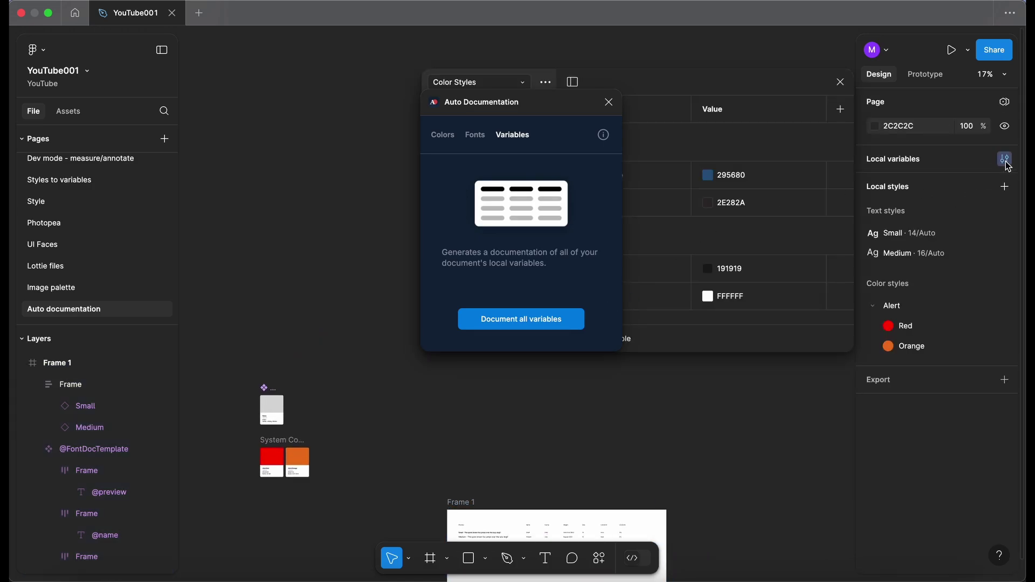
left_click_drag(547, 102, 334, 102)
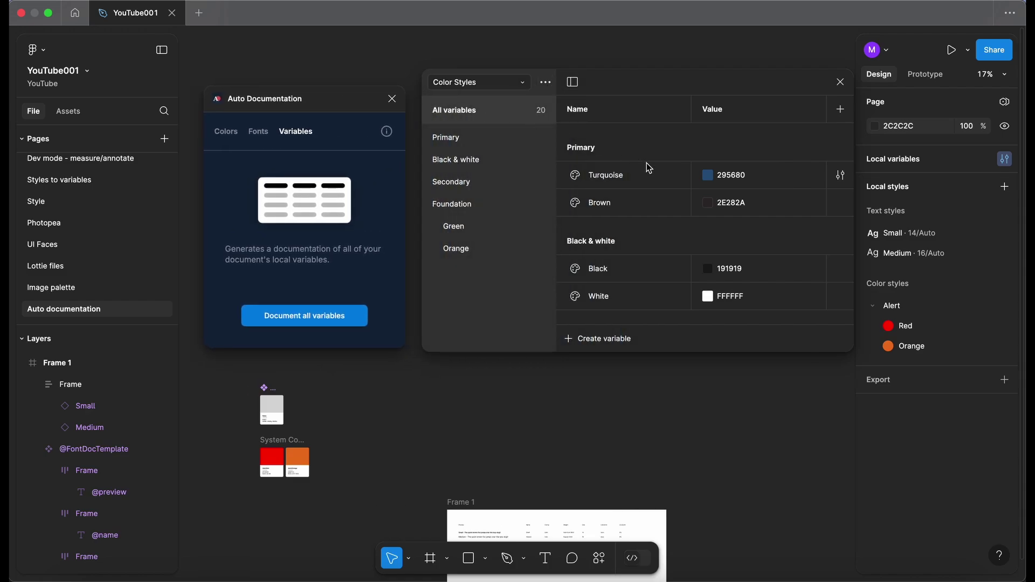
scroll(646, 163, "down", 8)
scroll(646, 162, "down", 2)
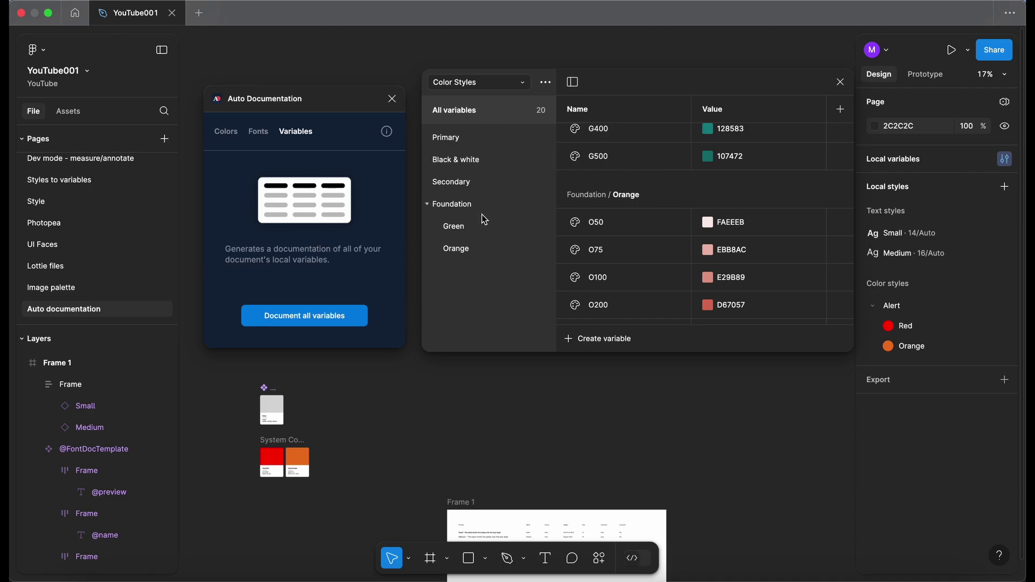
left_click(841, 84)
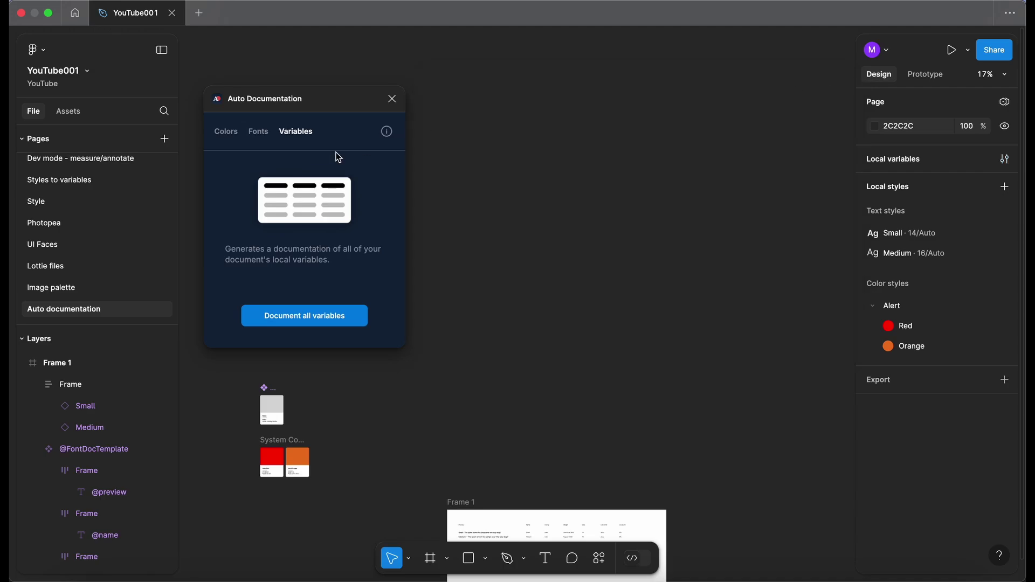
- Generate the Variables Documentation frame for all local variables and move it up and right
left_click(305, 315)
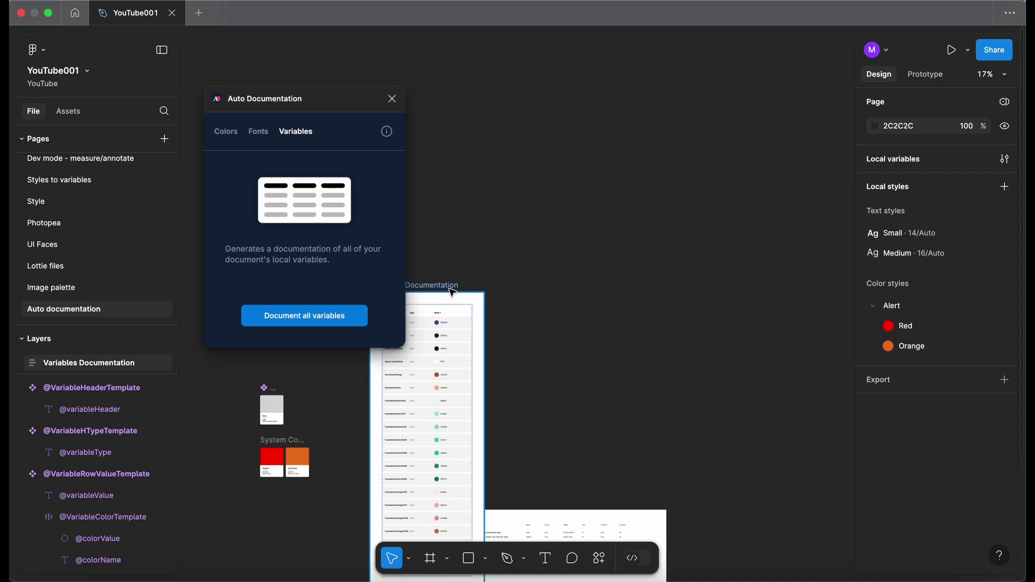
left_click_drag(451, 293, 792, 111)
scroll(656, 113, "right", 5)
scroll(657, 113, "down", 2)
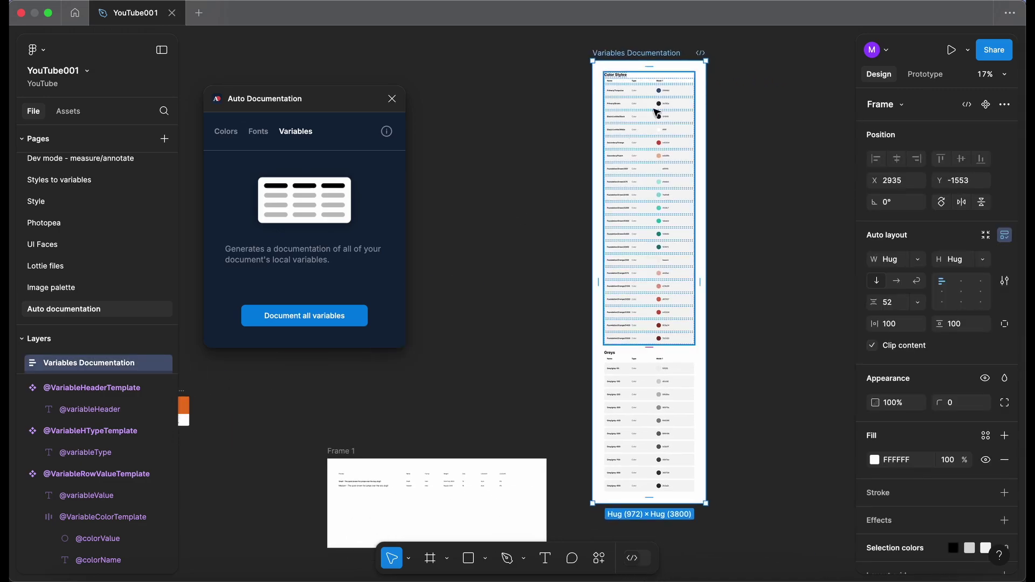
scroll(657, 114, "up", 3)
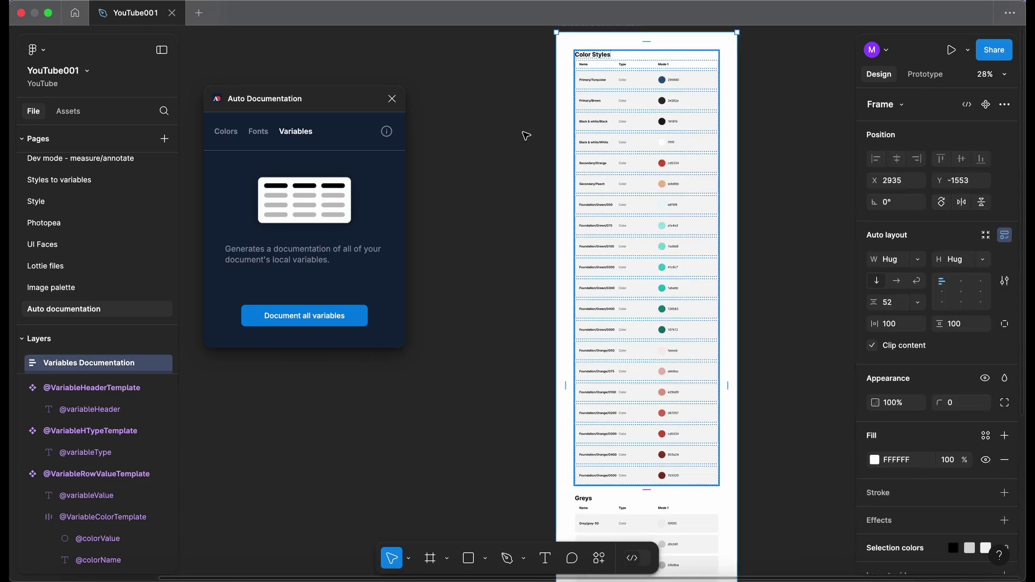
- Close the Auto Documentation plugin and look over the generated variables list
left_click(393, 100)
scroll(507, 85, "up", 5)
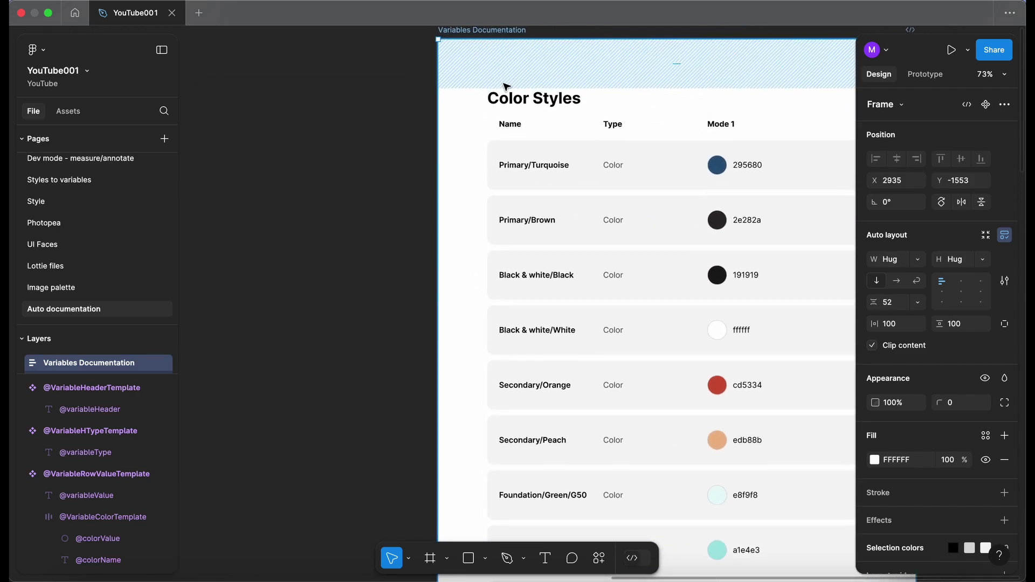
scroll(507, 85, "right", 5)
scroll(507, 85, "up", 1)
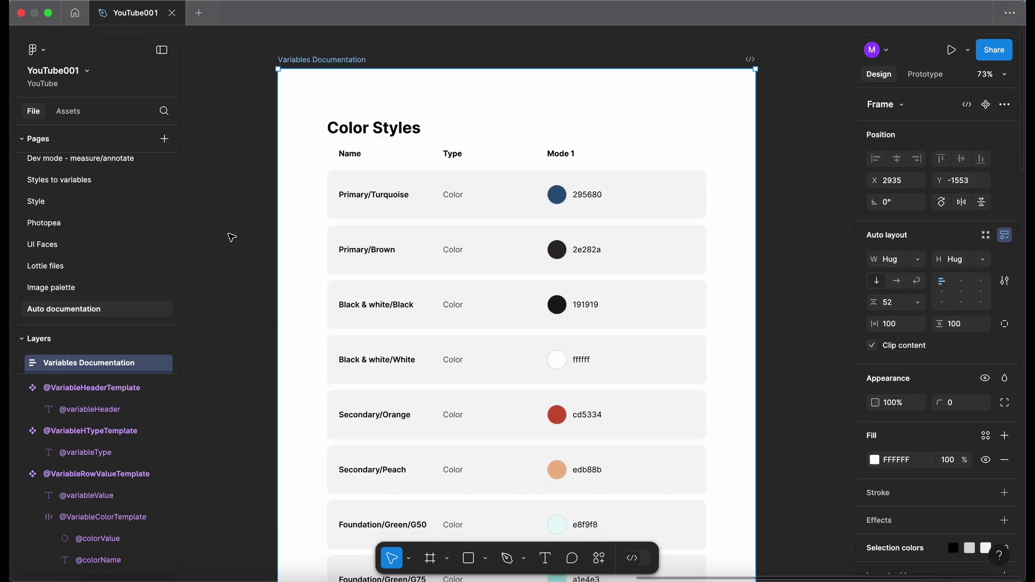
scroll(232, 238, "down", 2)
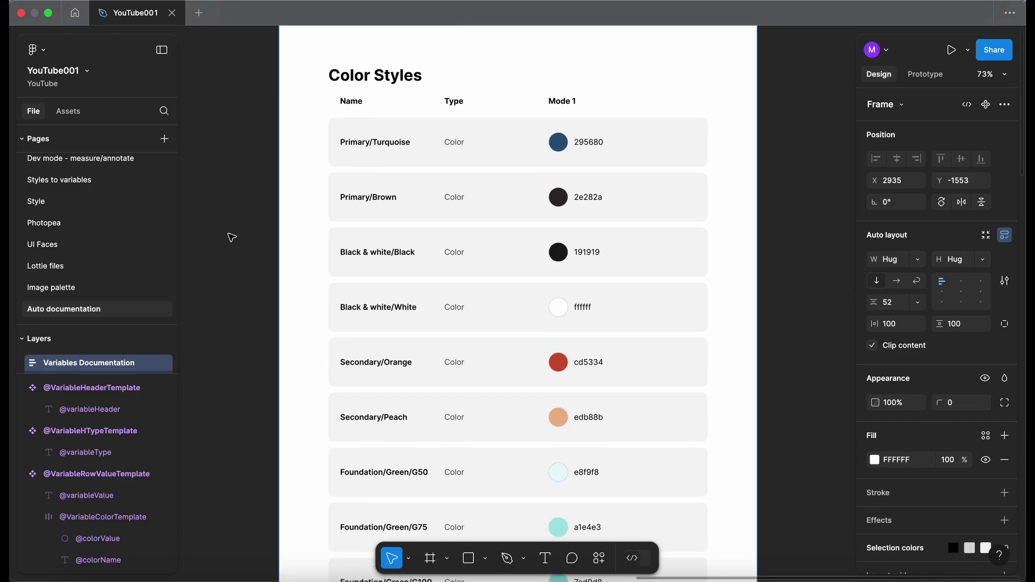
scroll(232, 238, "up", 1)
scroll(231, 240, "down", 4)
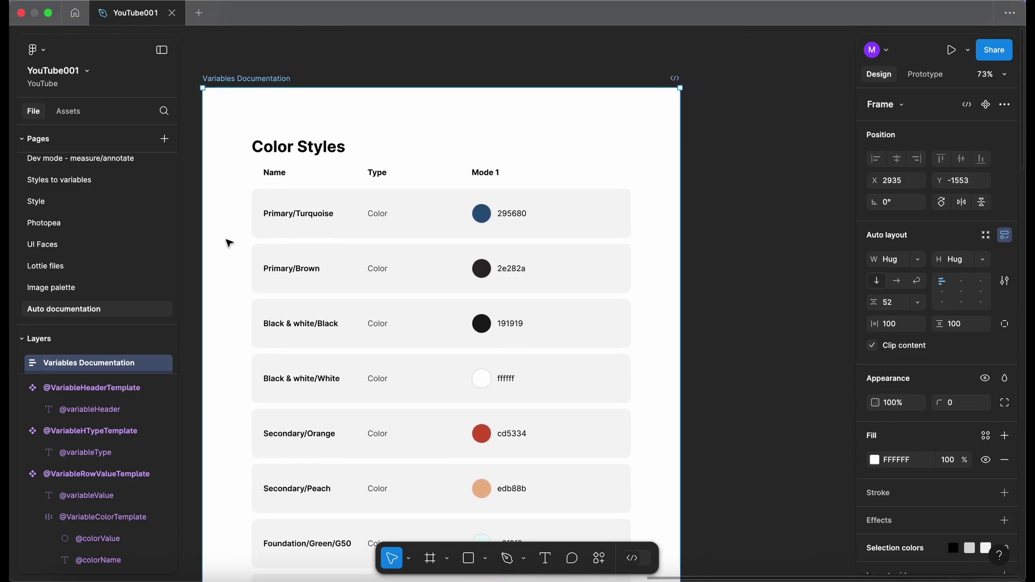
left_click(788, 176)
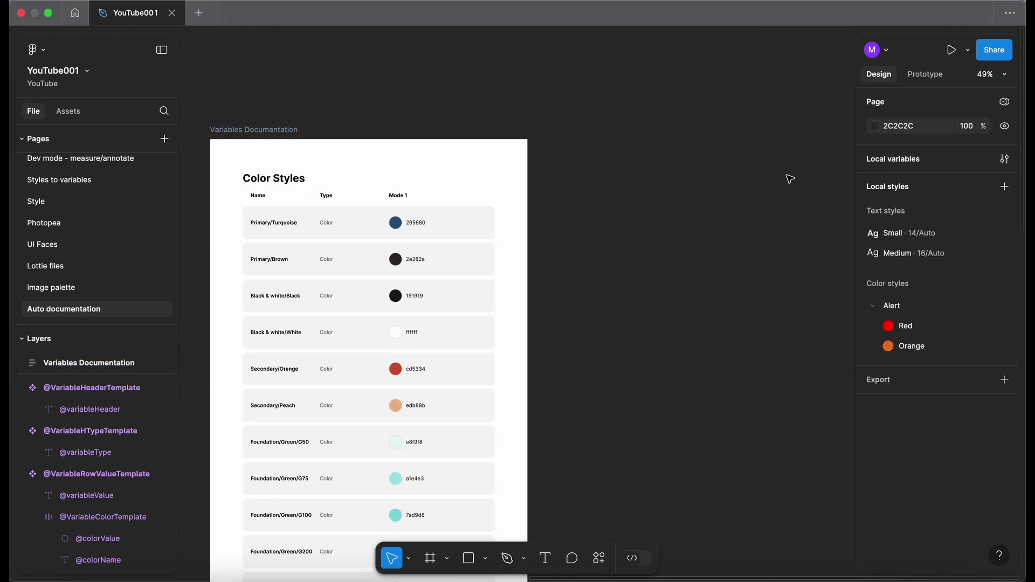
left_click(1006, 159)
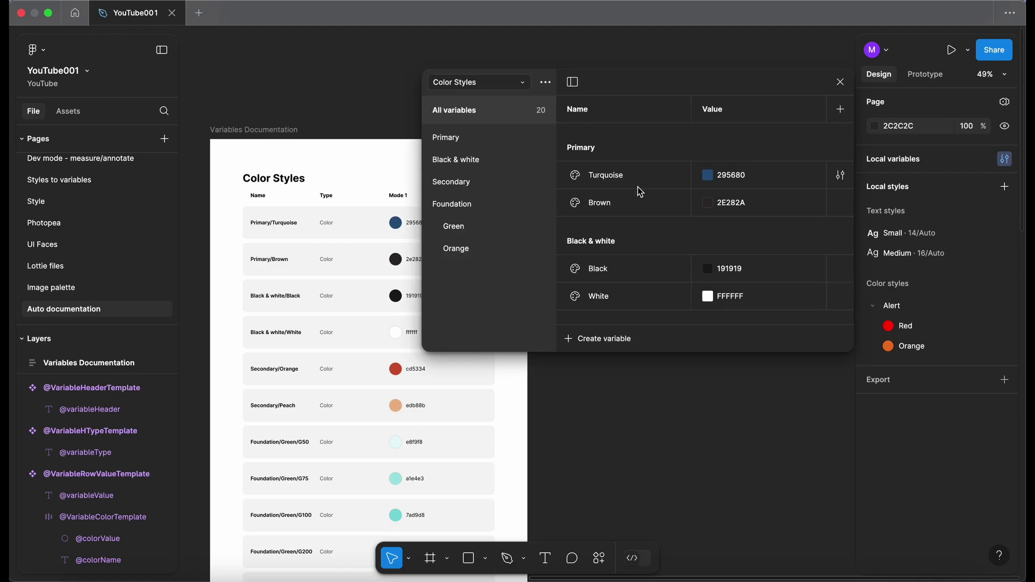
left_click(446, 137)
scroll(311, 230, "down", 3)
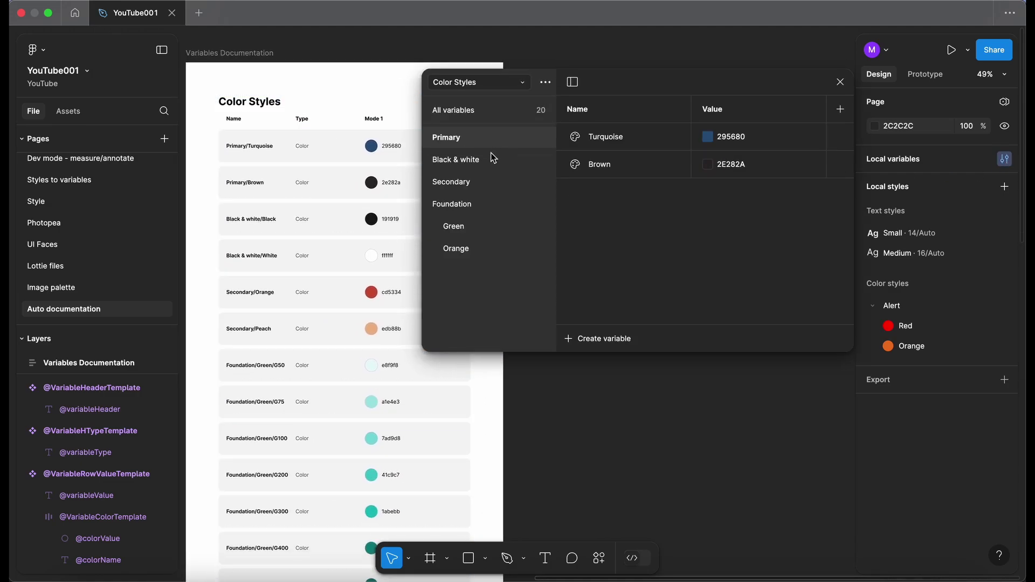
left_click(488, 163)
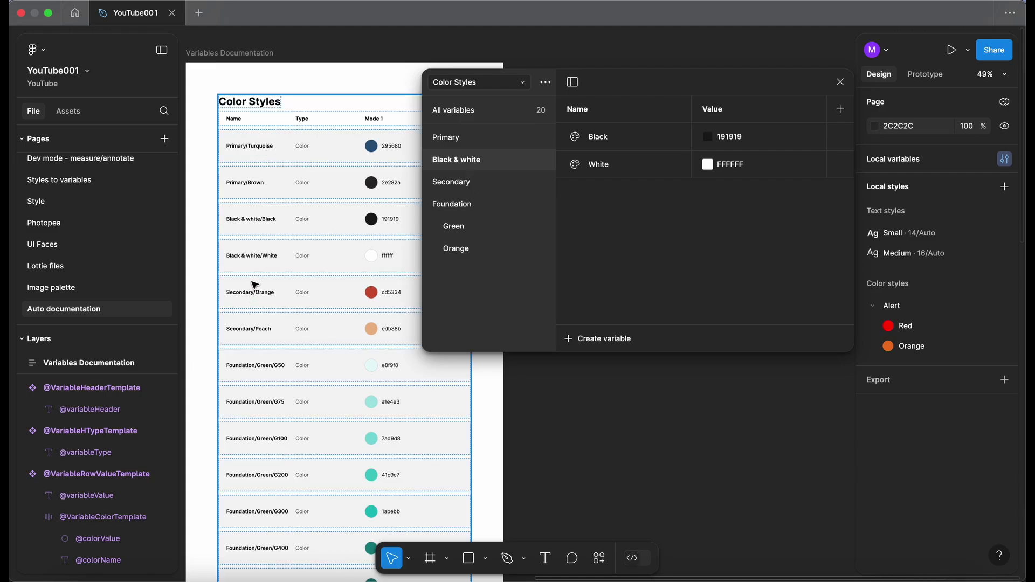
scroll(269, 345, "down", 4)
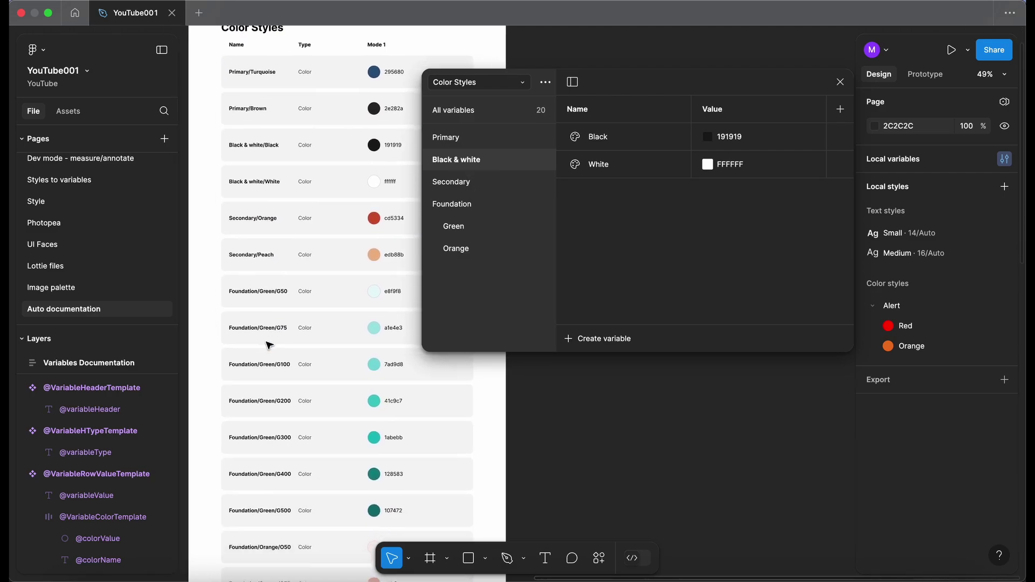
left_click(841, 82)
scroll(626, 242, "down", 6)
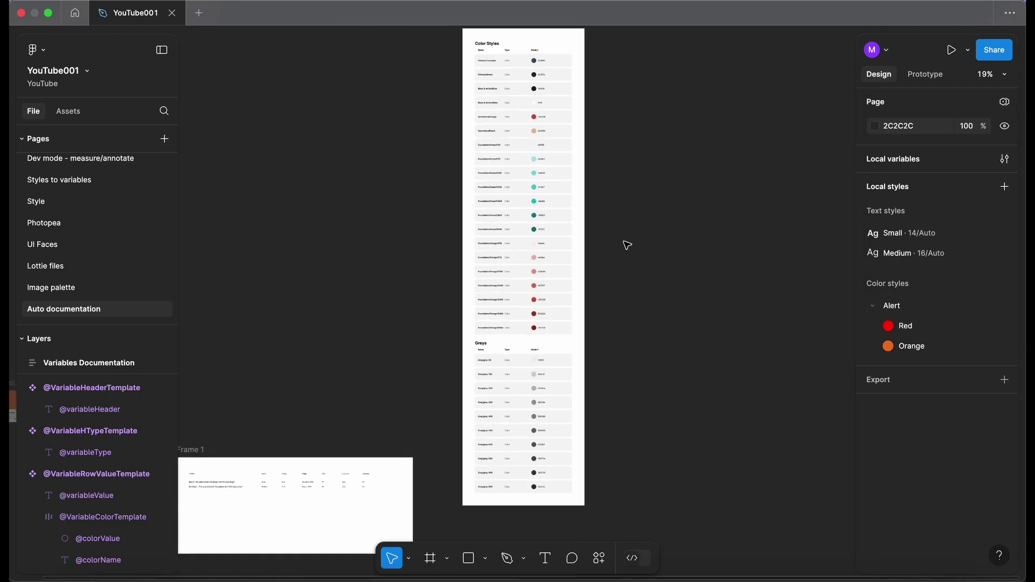
scroll(626, 246, "down", 3)
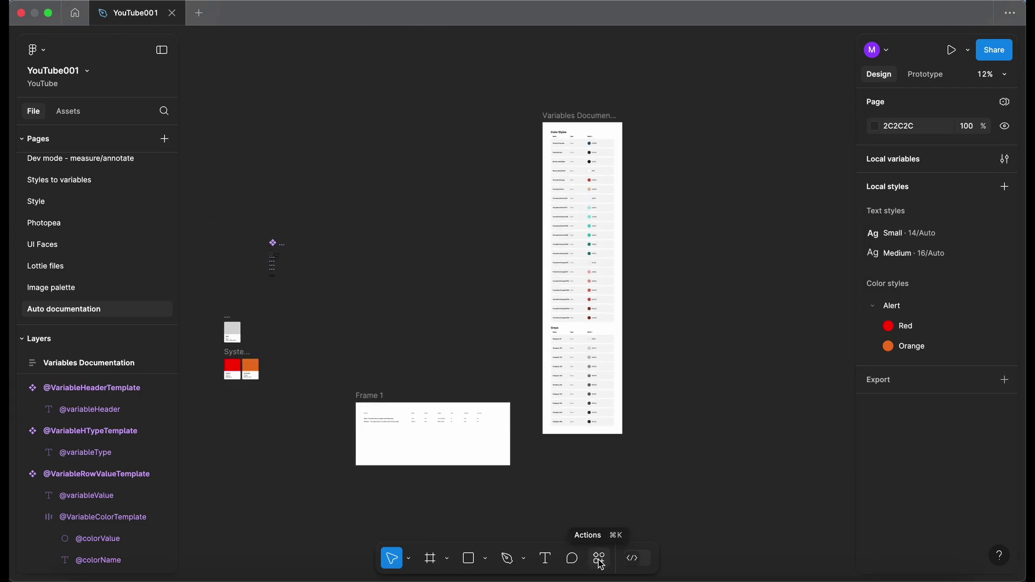